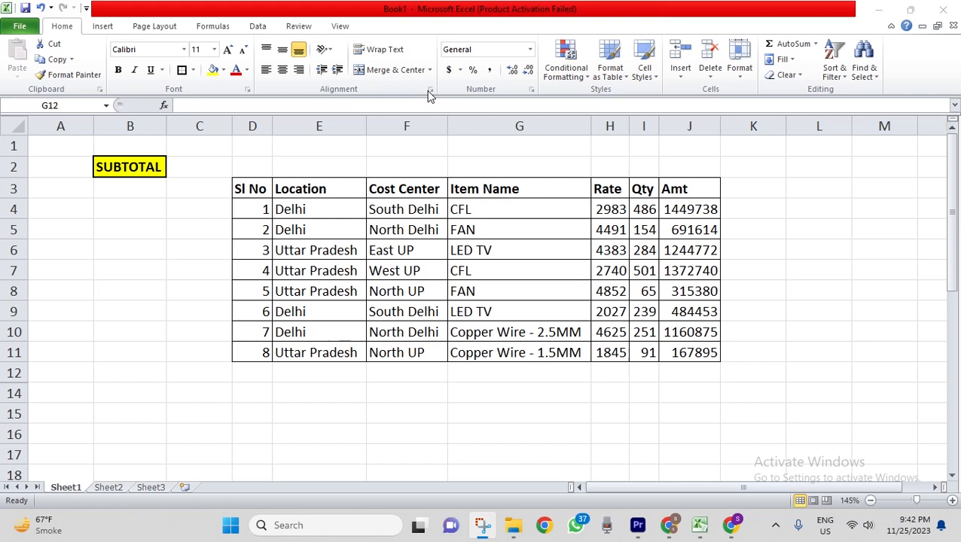
# - Select the empty cell H12 directly below the last value in the Rate column
pyautogui.click(627, 371)
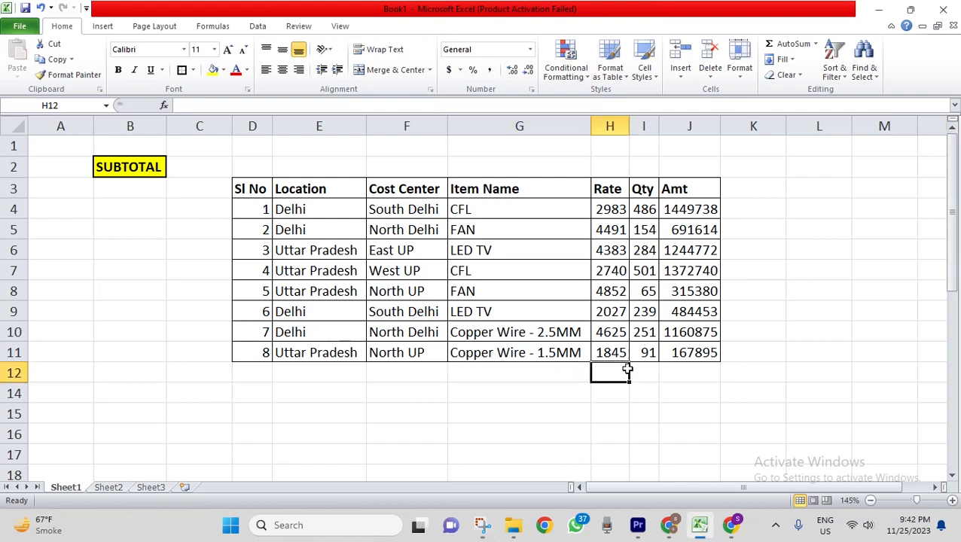
pyautogui.click(610, 170)
pyautogui.click(616, 188)
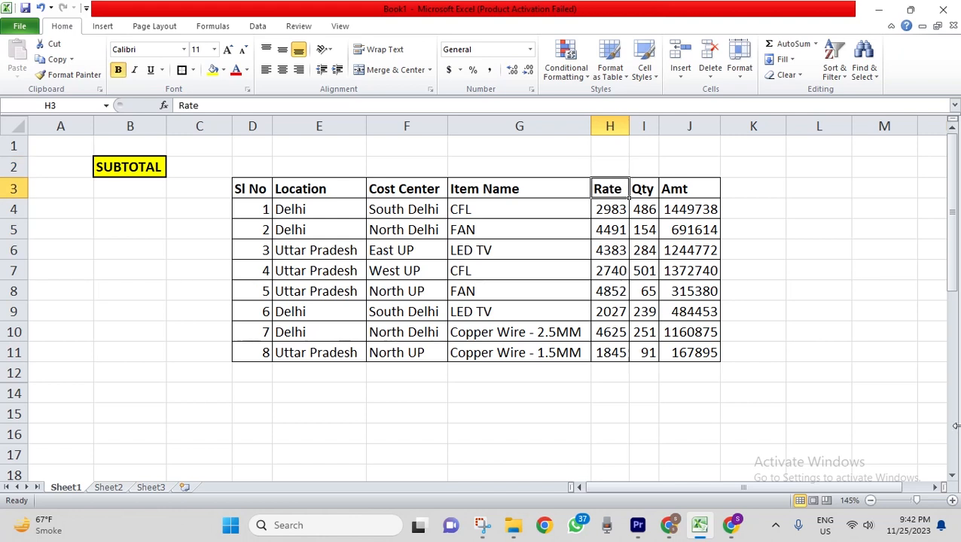
pyautogui.hotkey('ctrl', 'Down')
pyautogui.press('Down')
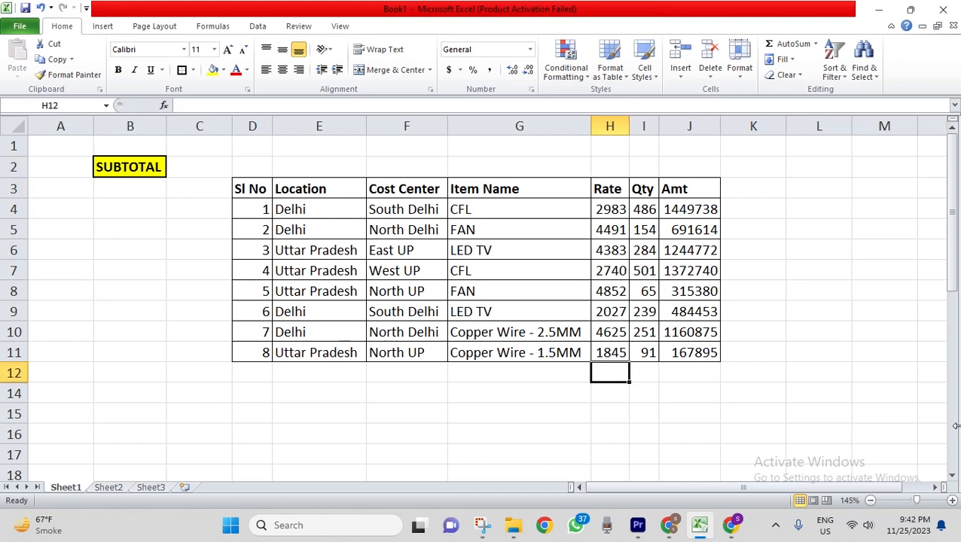
pyautogui.write('=sub')
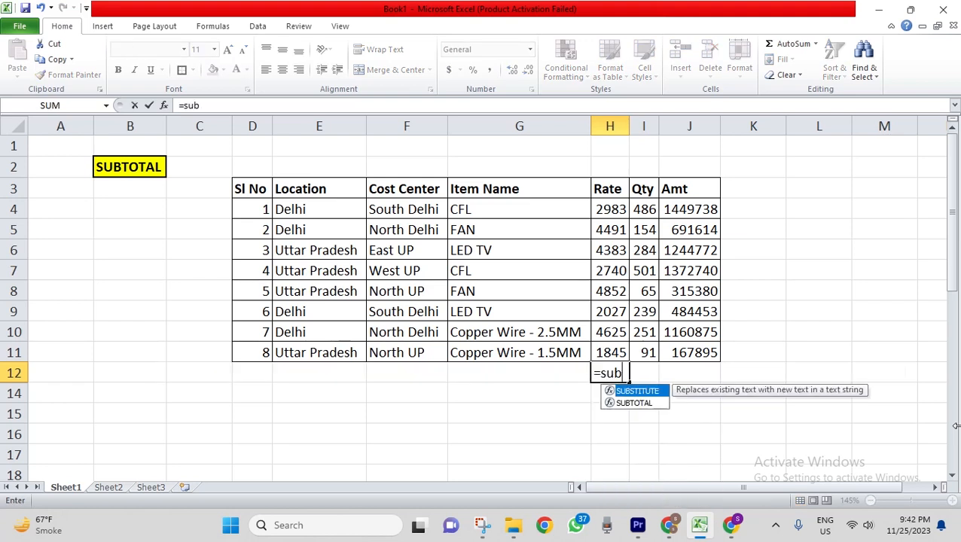
pyautogui.press('Down')
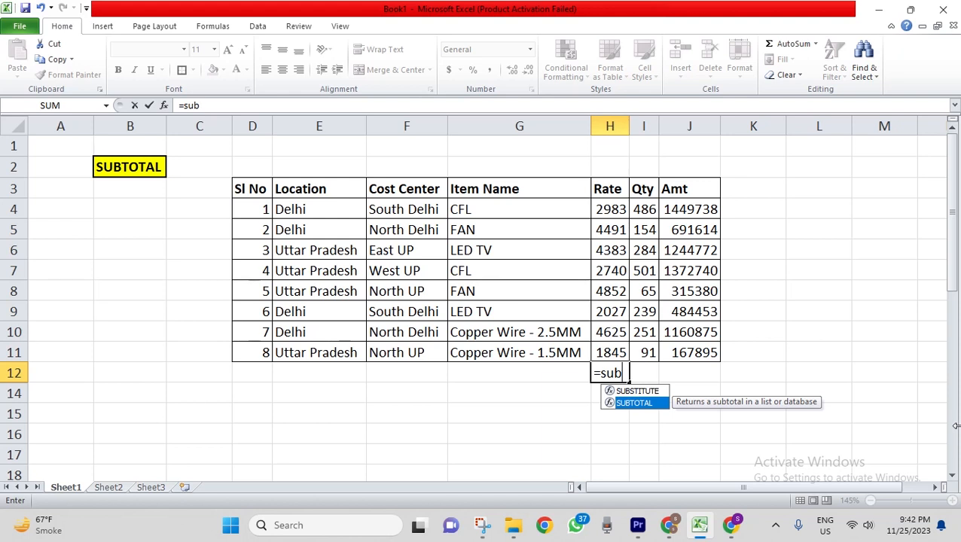
pyautogui.press('Tab')
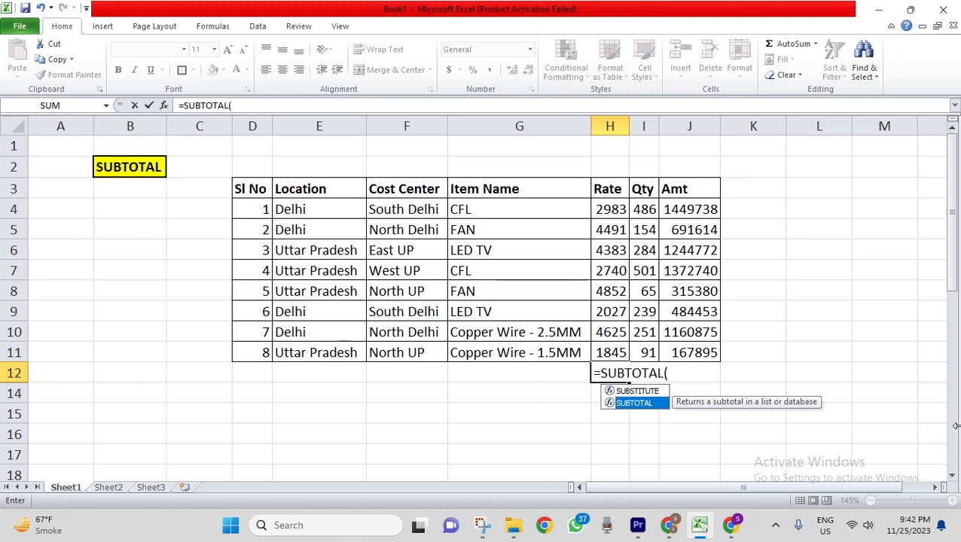
pyautogui.press('Escape')
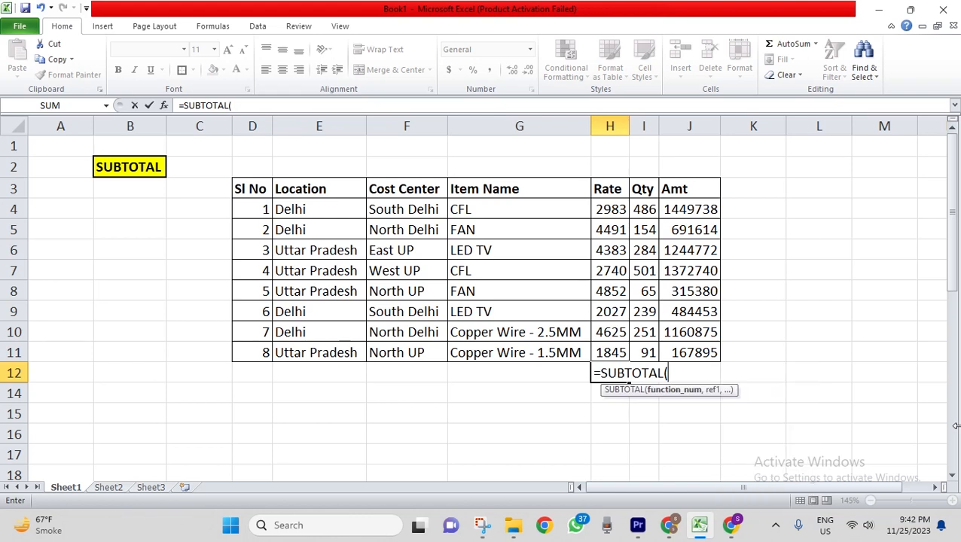
pyautogui.press('Escape')
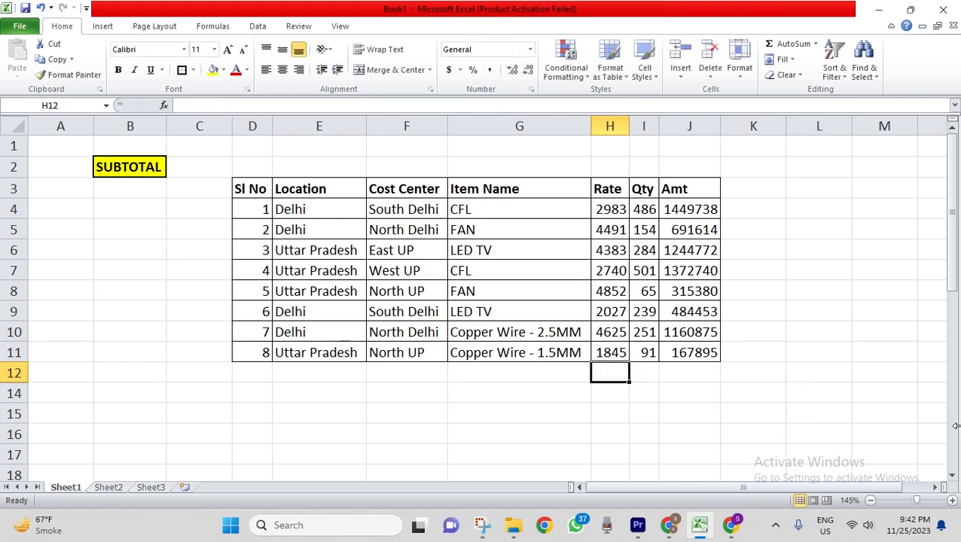
# - Begin a SUBTOTAL formula in cell H12 below the Rate column
pyautogui.write('=sub')
pyautogui.press('Down')
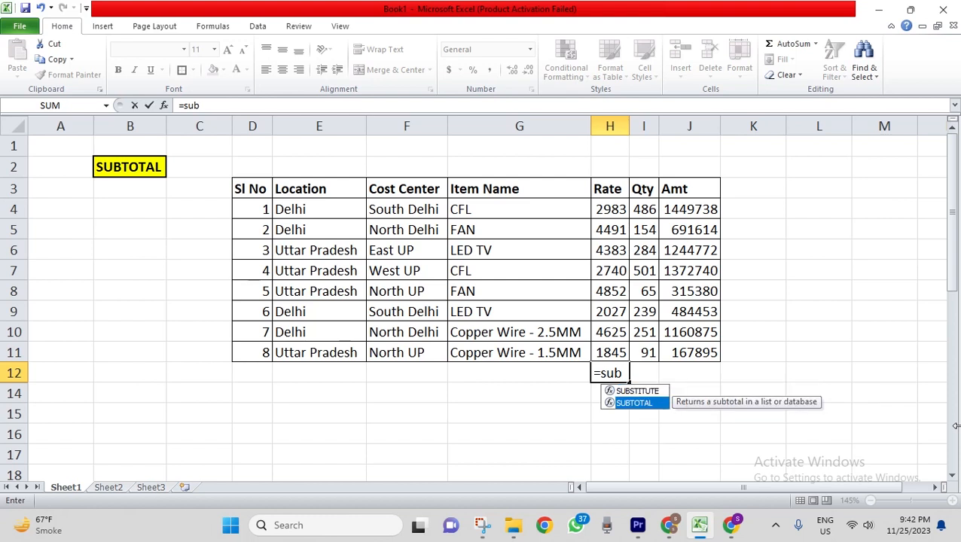
pyautogui.press('Tab')
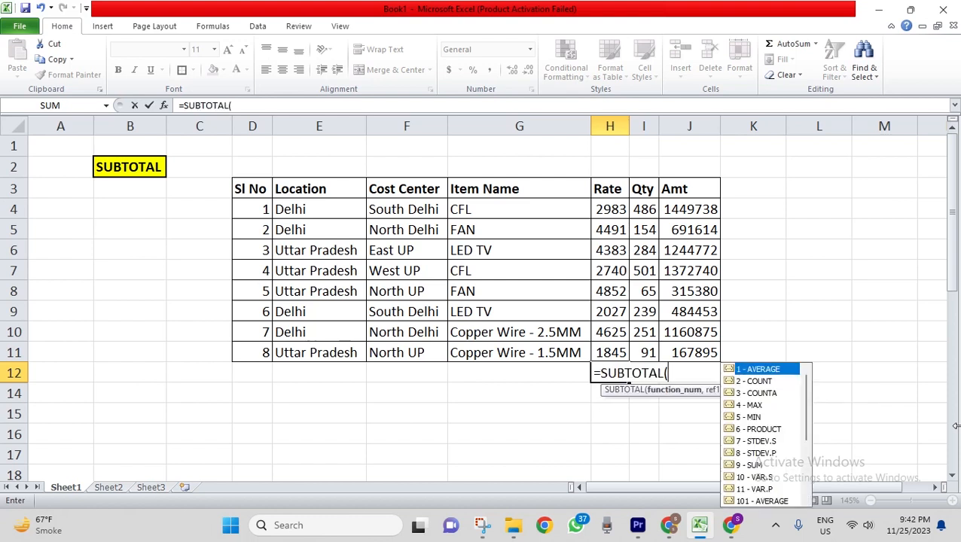
# - Look through the available function numbers for SUBTOTAL, from 1 - AVERAGE to 111 - VAR.P
pyautogui.press('Down')
pyautogui.press('Down')
pyautogui.press('Down')
pyautogui.press('Down')
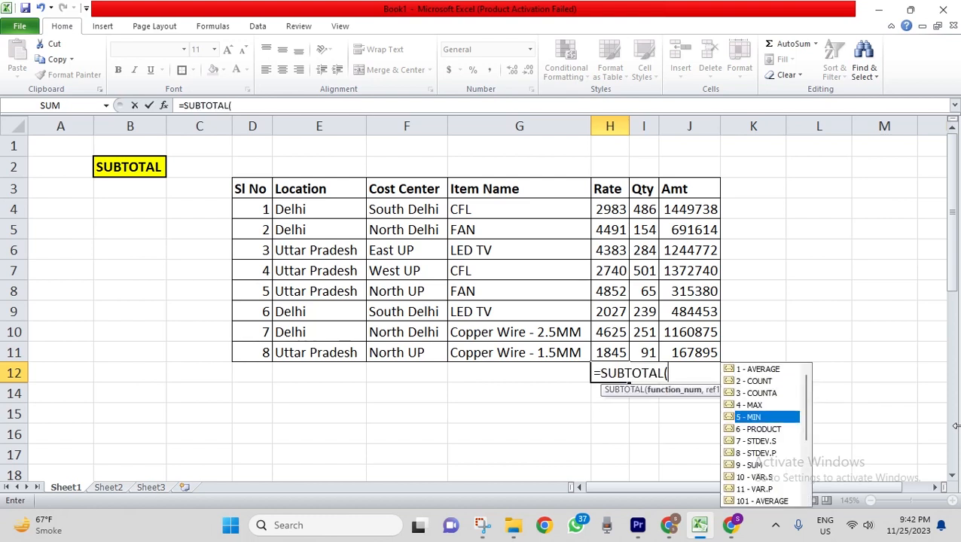
pyautogui.press('Down')
pyautogui.press('Down')
pyautogui.press('Down')
pyautogui.press('Down')
pyautogui.press('Down')
pyautogui.press('Down')
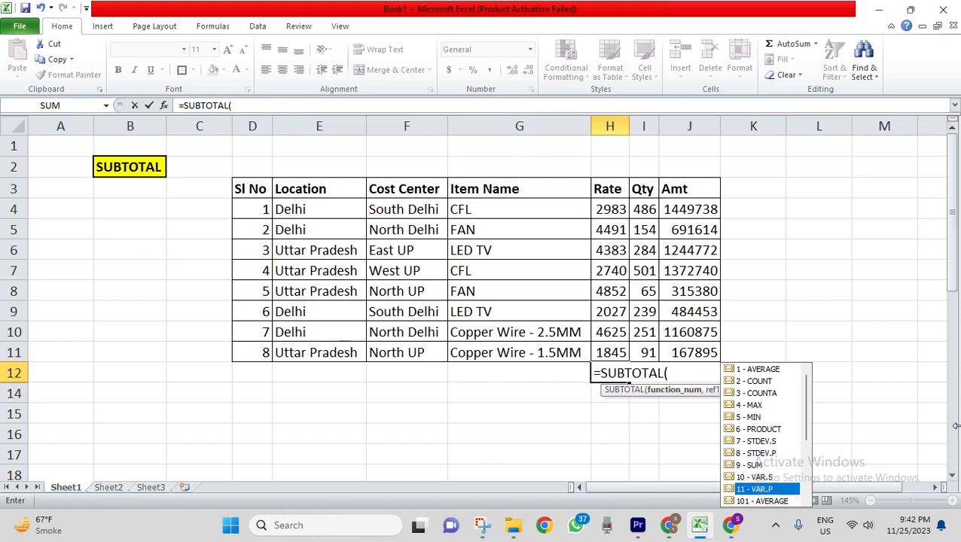
pyautogui.press('Up')
pyautogui.press('Up')
pyautogui.press('Up')
pyautogui.press('Up')
pyautogui.press('Up')
pyautogui.press('Up')
pyautogui.press('Up')
pyautogui.press('Up')
pyautogui.press('Up')
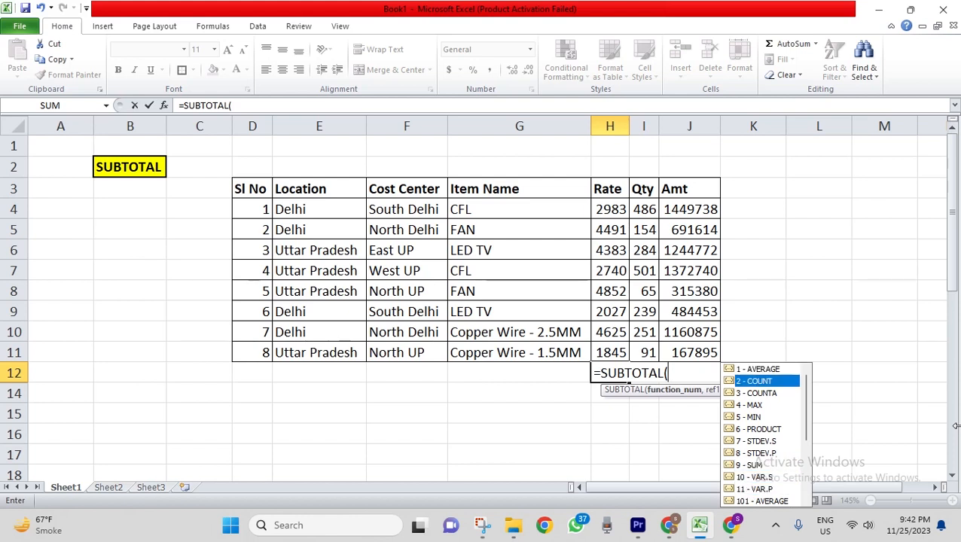
pyautogui.press('Down')
pyautogui.press('Down')
pyautogui.press('Down')
pyautogui.press('Down')
pyautogui.press('Down')
pyautogui.press('Down')
pyautogui.press('Down')
pyautogui.press('Down')
pyautogui.press('Down')
pyautogui.press('Down')
pyautogui.press('Down')
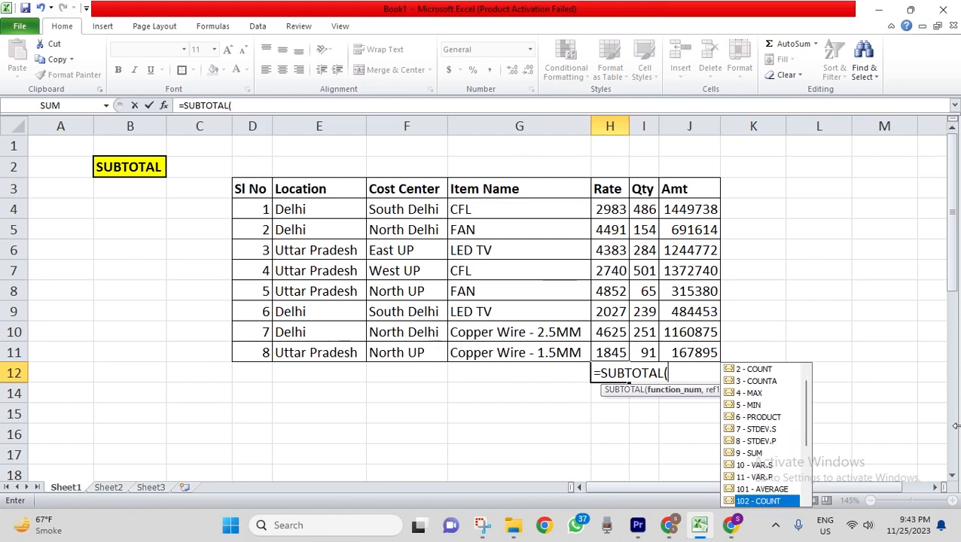
pyautogui.press('Down')
pyautogui.press('Down')
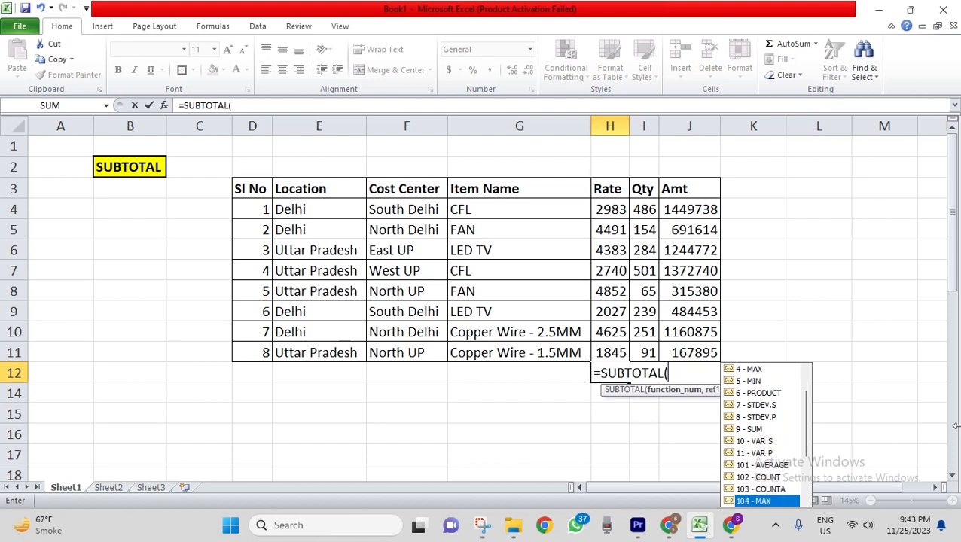
pyautogui.press('Up')
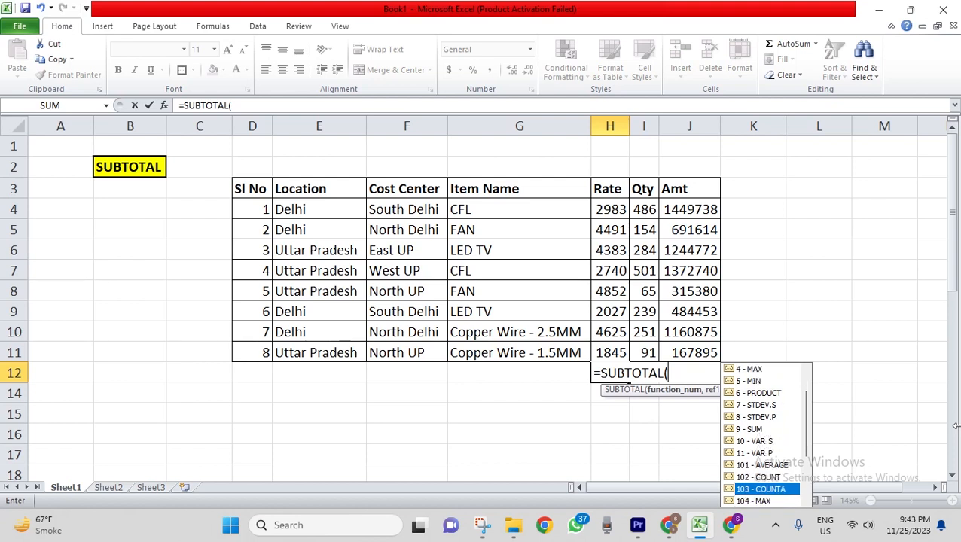
pyautogui.press('Up')
pyautogui.press('Up')
pyautogui.press('Up')
pyautogui.press('Up')
pyautogui.press('Up')
pyautogui.press('Up')
pyautogui.press('Up')
pyautogui.press('Up')
pyautogui.press('Up')
pyautogui.press('Up')
pyautogui.press('Up')
pyautogui.press('Up')
pyautogui.press('Up')
pyautogui.press('Down')
pyautogui.press('Down')
pyautogui.press('Down')
pyautogui.press('Down')
pyautogui.press('Down')
pyautogui.press('Down')
pyautogui.press('Down')
pyautogui.press('Down')
pyautogui.press('Down')
pyautogui.press('Down')
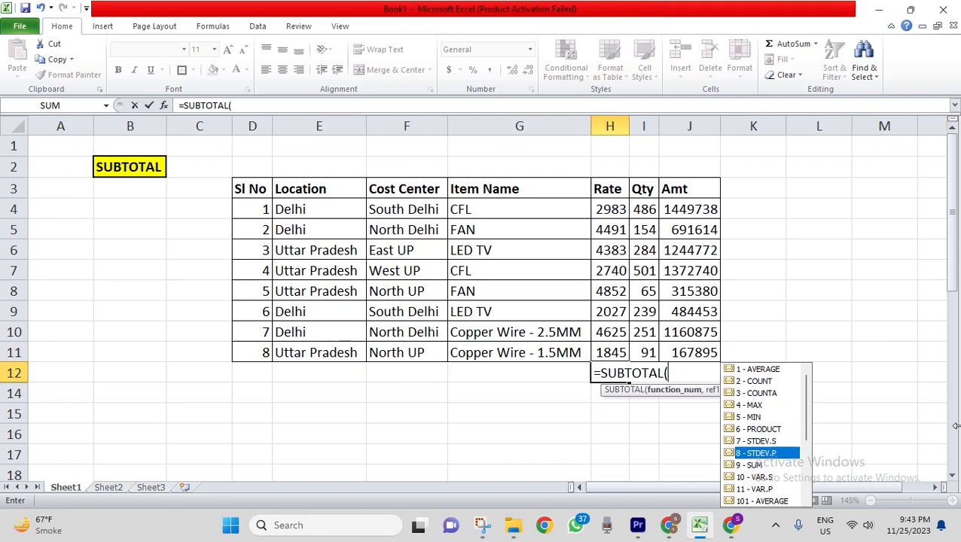
pyautogui.press('Down')
pyautogui.press('Down')
pyautogui.press('Down')
pyautogui.press('Down')
pyautogui.press('Down')
pyautogui.press('Down')
pyautogui.press('Down')
pyautogui.press('Down')
pyautogui.press('Down')
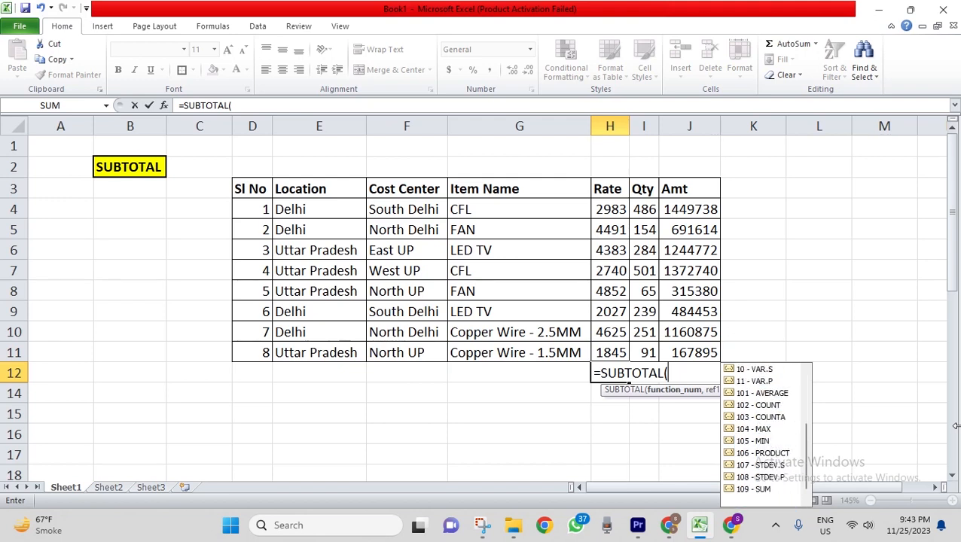
pyautogui.press('Down')
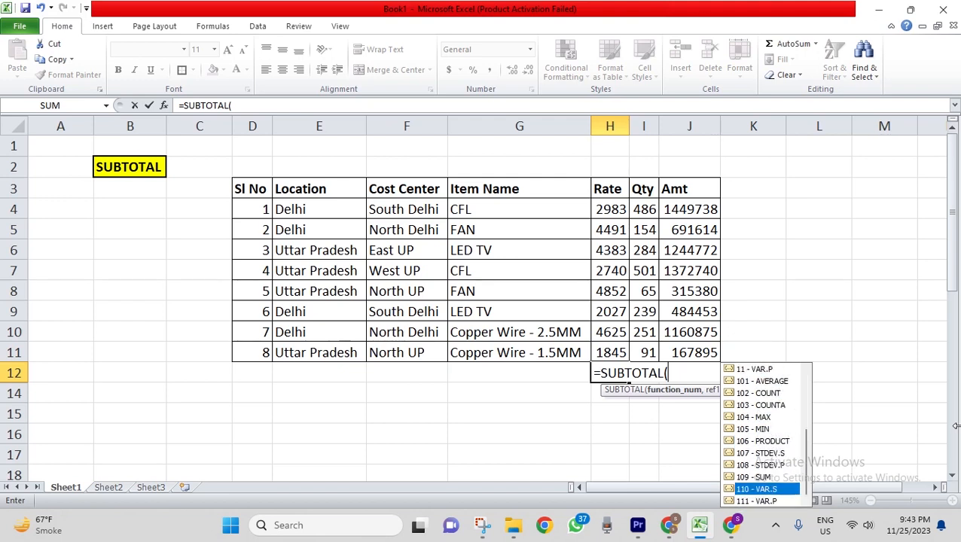
pyautogui.press('Down')
pyautogui.press('Down')
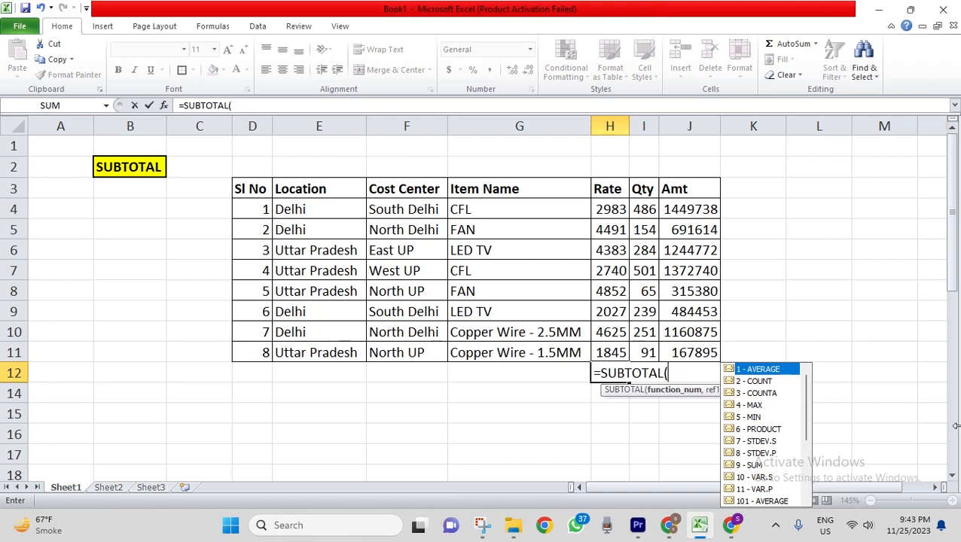
# - Complete the SUBTOTAL formula in H12 with function 9 - SUM over the Rate values H4:H11
pyautogui.press('Down')
pyautogui.press('Down')
pyautogui.press('Down')
pyautogui.press('Down')
pyautogui.press('Down')
pyautogui.press('Down')
pyautogui.press('Down')
pyautogui.press('Down')
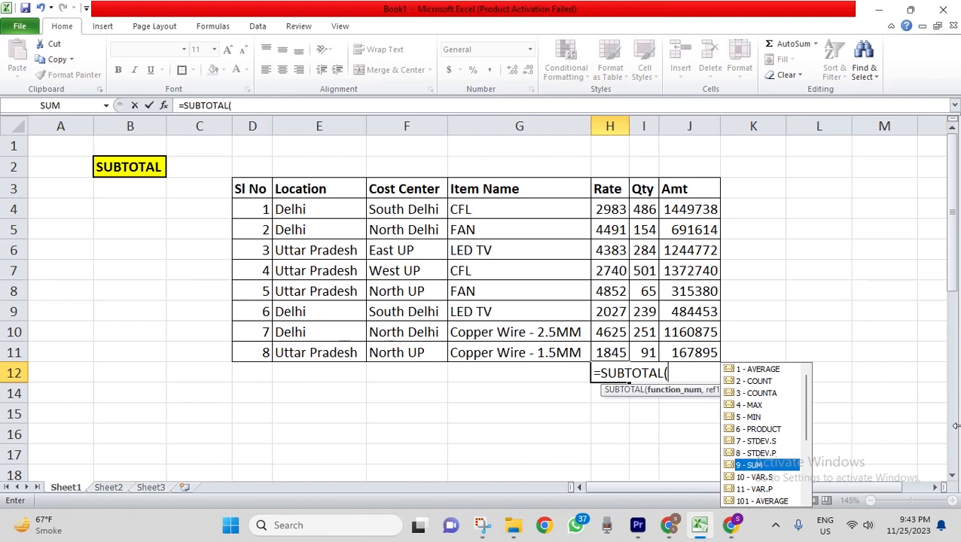
pyautogui.press('Tab')
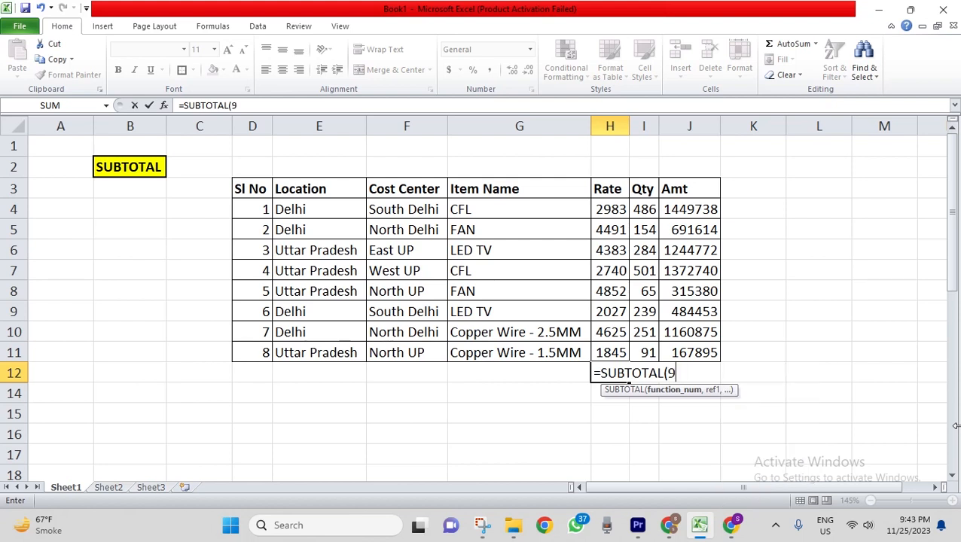
pyautogui.write(',')
pyautogui.press('Up')
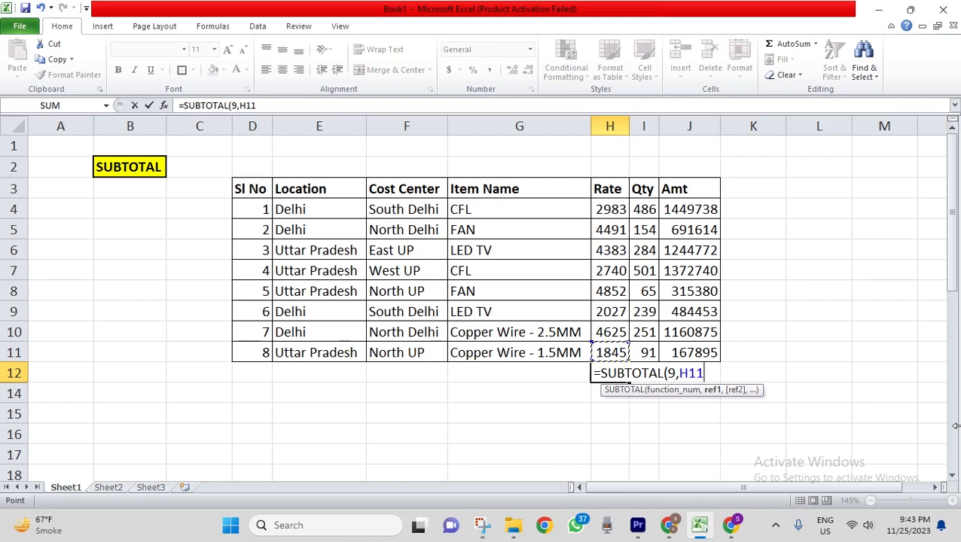
pyautogui.hotkey('shift', 'Up')
pyautogui.hotkey('shift', 'Up')
pyautogui.hotkey('shift', 'Up')
pyautogui.hotkey('shift', 'Up')
pyautogui.hotkey('shift', 'Up')
pyautogui.hotkey('shift', 'Up')
pyautogui.hotkey('shift', 'Up')
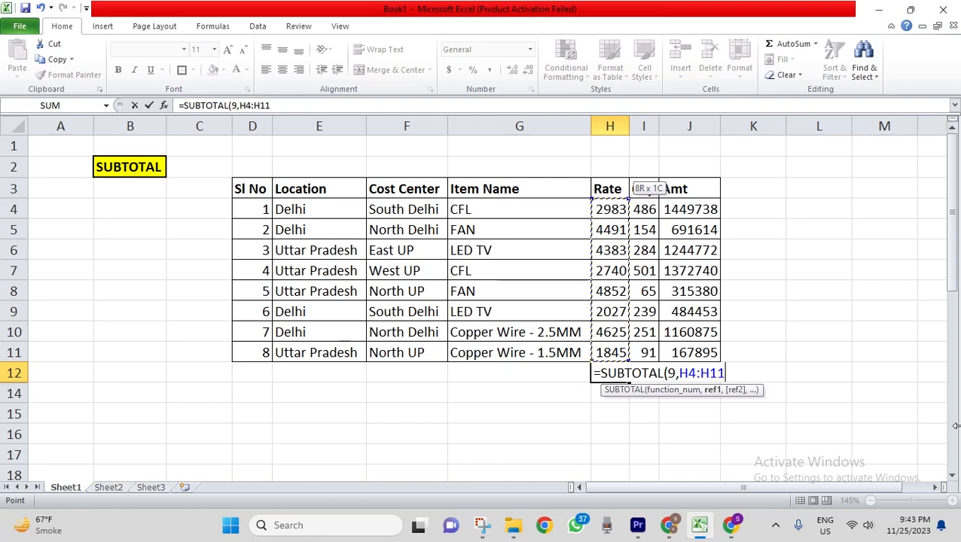
pyautogui.write(')')
pyautogui.press('Return')
pyautogui.press('Up')
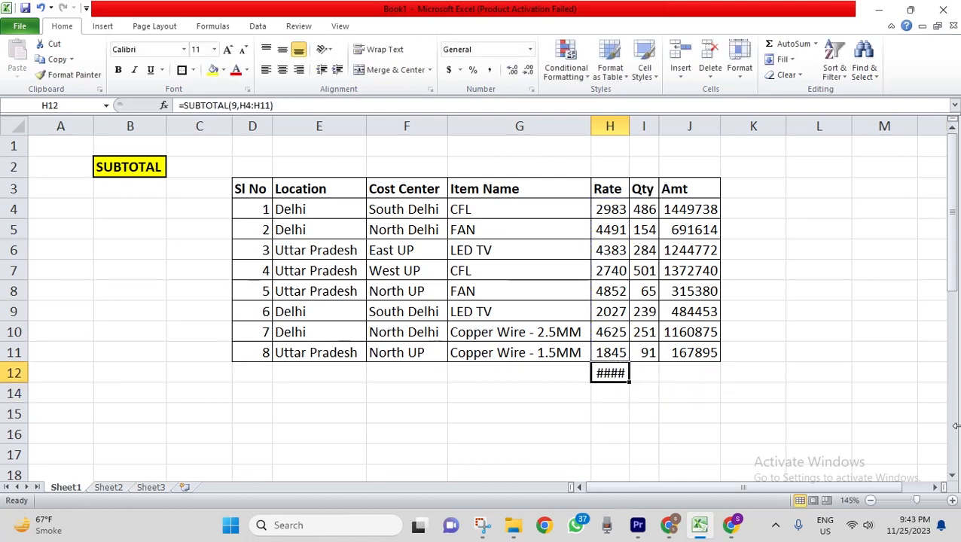
# - AutoFit the width of the Rate column to its subtotal in H12
pyautogui.hotkey('alt', 'h')
pyautogui.press('o')
pyautogui.press('i')
# - Select the Rate values H4:H11 to compare their sum with the subtotal
pyautogui.press('Up')
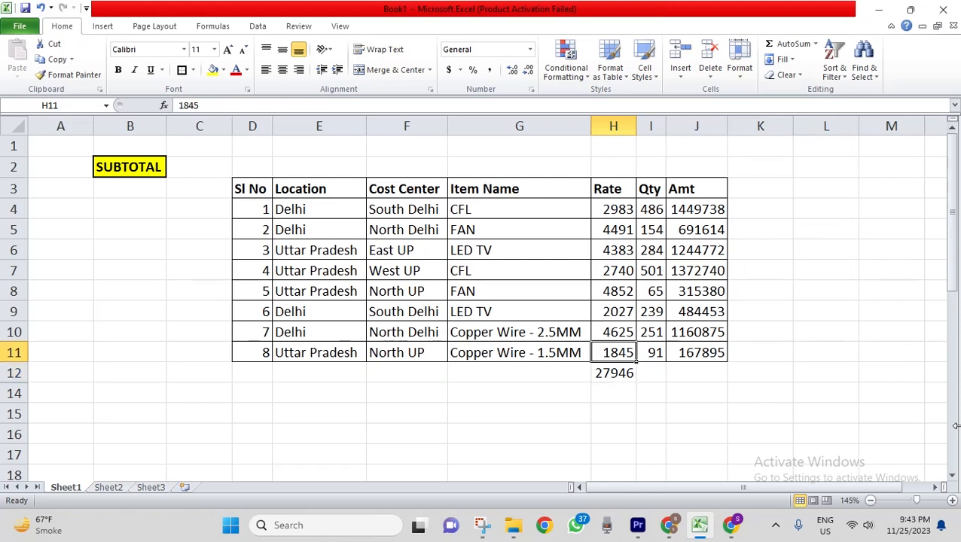
pyautogui.hotkey('shift', 'Up')
pyautogui.hotkey('shift', 'Up')
pyautogui.hotkey('shift', 'Up')
pyautogui.hotkey('shift', 'Up')
pyautogui.hotkey('shift', 'Up')
pyautogui.hotkey('shift', 'Up')
pyautogui.hotkey('shift', 'Up')
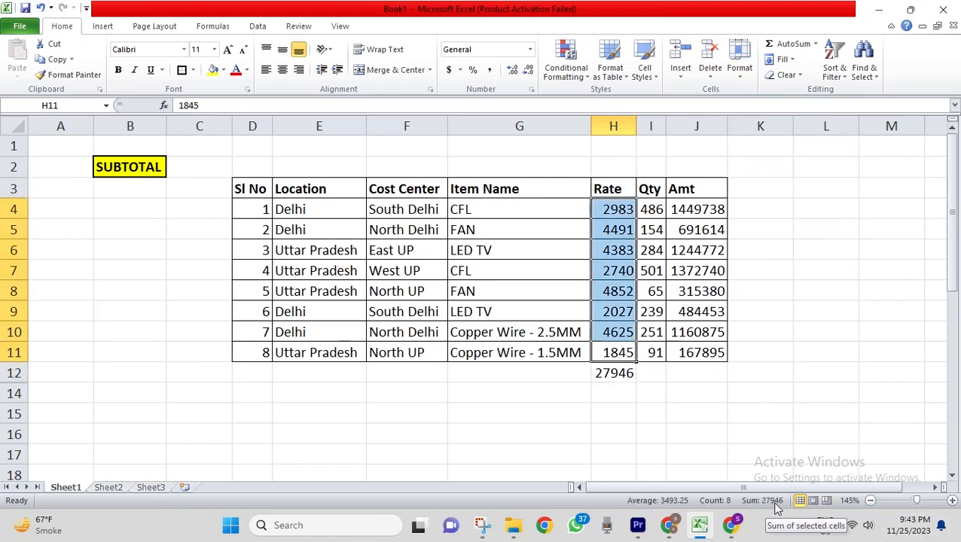
# - Fill the Rate subtotal cell H12 with yellow and copy it to I12 under Qty
pyautogui.click(620, 373)
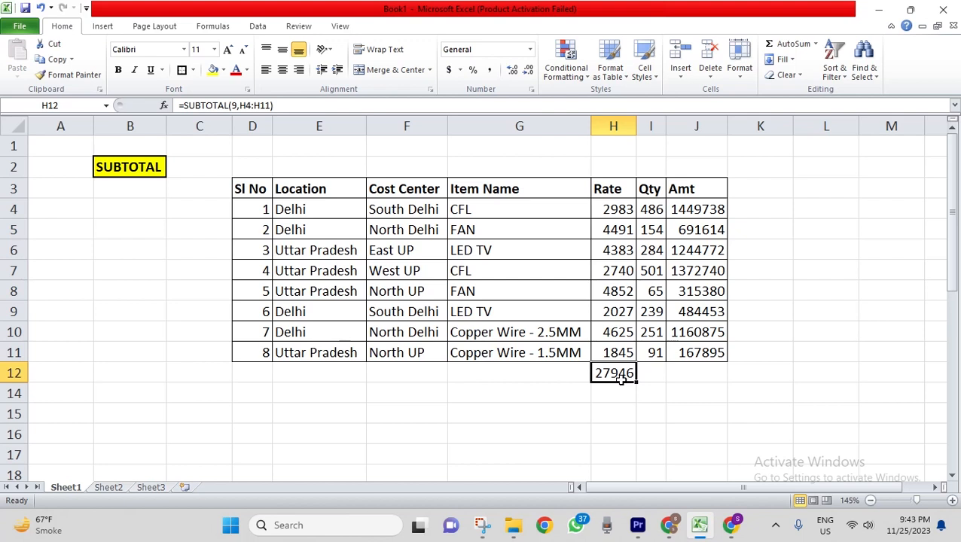
pyautogui.click(213, 70)
pyautogui.hotkey('ctrl', 'c')
pyautogui.press('Right')
pyautogui.press('Return')
# - AutoFit the width of the Qty column and copy the I12 subtotal to J12 under Amt
pyautogui.hotkey('alt', 'h')
pyautogui.press('o')
pyautogui.press('i')
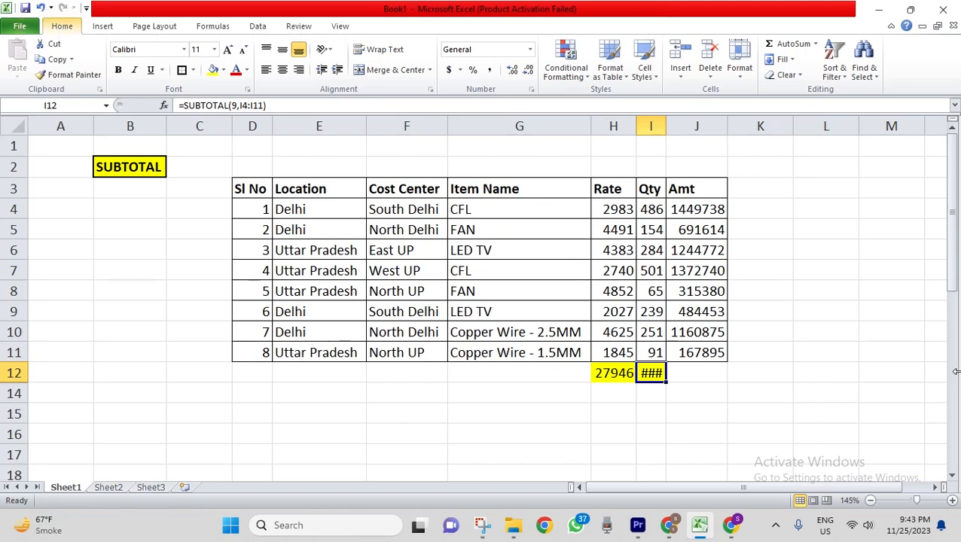
pyautogui.hotkey('ctrl', 'c')
pyautogui.press('Right')
pyautogui.press('Return')
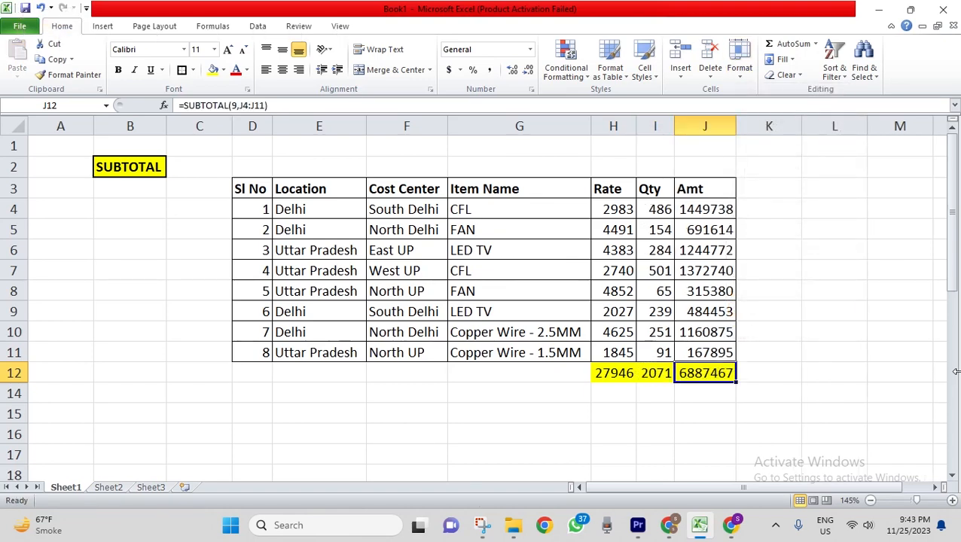
# - Add an outside border around the three subtotal cells H12:J12
pyautogui.hotkey('shift', 'Left')
pyautogui.hotkey('shift', 'Left')
pyautogui.hotkey('alt', 'h')
pyautogui.press('b')
pyautogui.press('s')
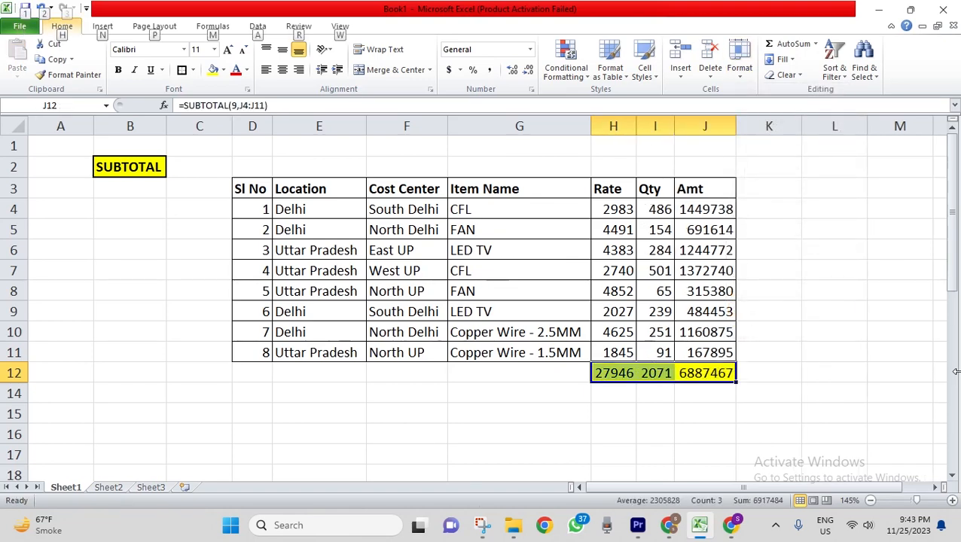
# - Turn on filtering for the table's header row in row 3 and move to the Cost Center header
pyautogui.press('Up')
pyautogui.press('Up')
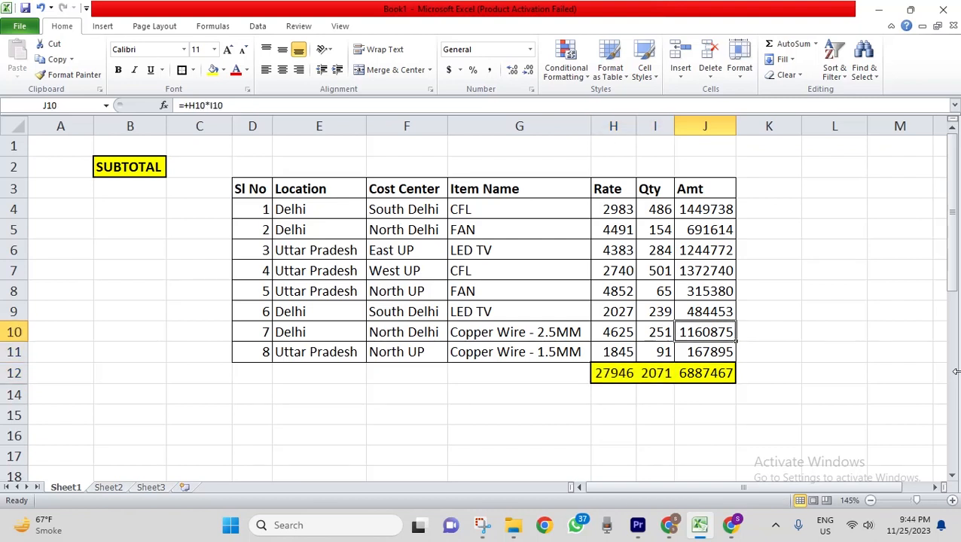
pyautogui.press('Down')
pyautogui.press('Down')
pyautogui.press('Left')
pyautogui.press('Left')
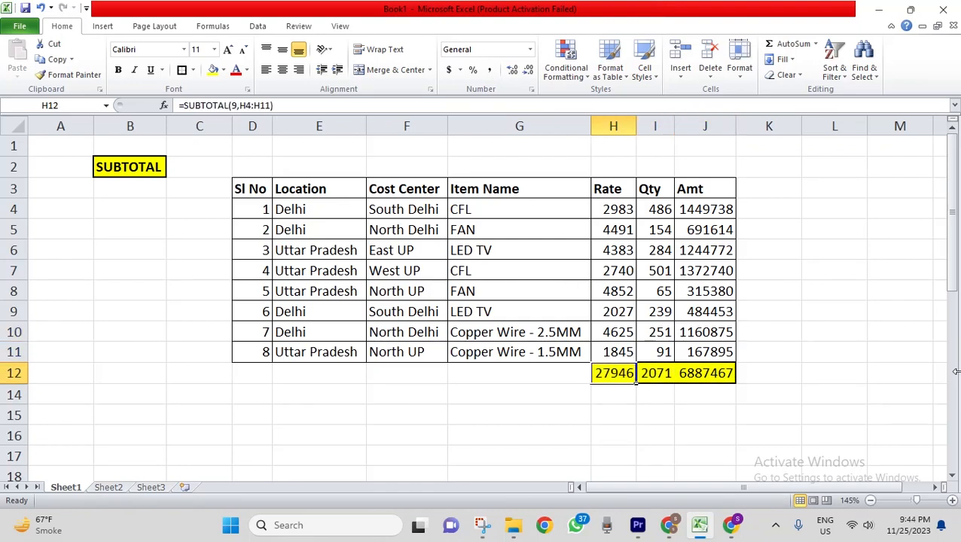
pyautogui.press('Up')
pyautogui.press('Up')
pyautogui.press('Up')
pyautogui.press('Up')
pyautogui.press('Up')
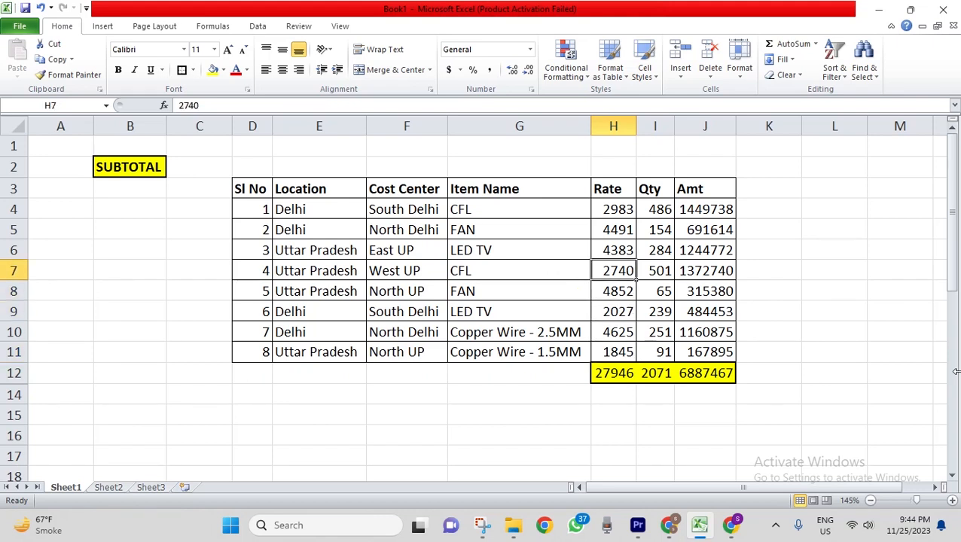
pyautogui.press('Up')
pyautogui.press('Up')
pyautogui.press('Up')
pyautogui.press('Up')
pyautogui.hotkey('ctrl', 'shift', 'l')
pyautogui.press('Left')
pyautogui.press('Left')
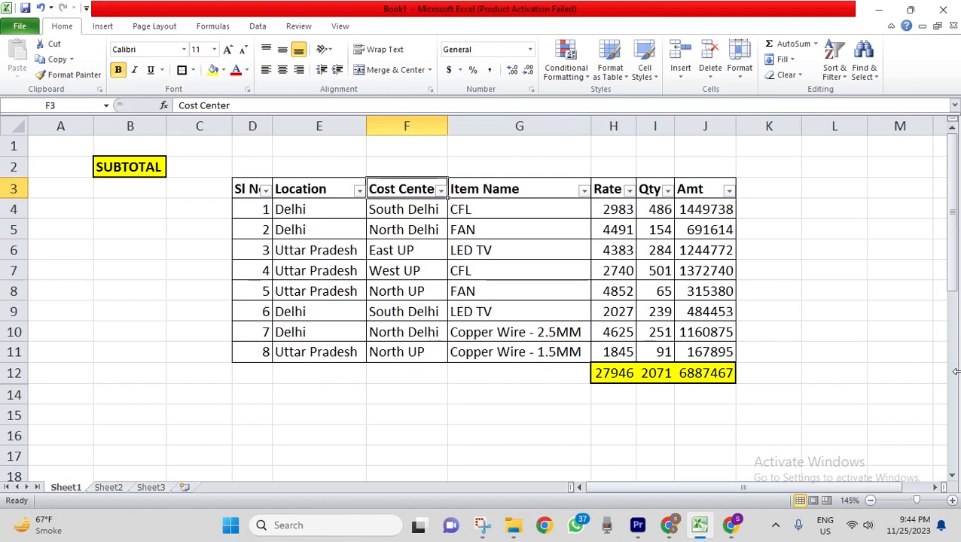
# - Filter the Cost Center column to show only South Delhi
pyautogui.hotkey('alt', 'Down')
pyautogui.press('Down')
pyautogui.press('Down')
pyautogui.press('Down')
pyautogui.press('Down')
pyautogui.press('Down')
pyautogui.press('Down')
pyautogui.press('Down')
pyautogui.press('Down')
pyautogui.press('Down')
pyautogui.press('Up')
pyautogui.press('space')
pyautogui.press('Down')
pyautogui.press('Down')
pyautogui.press('Down')
pyautogui.press('Down')
pyautogui.press('space')
pyautogui.press('Return')
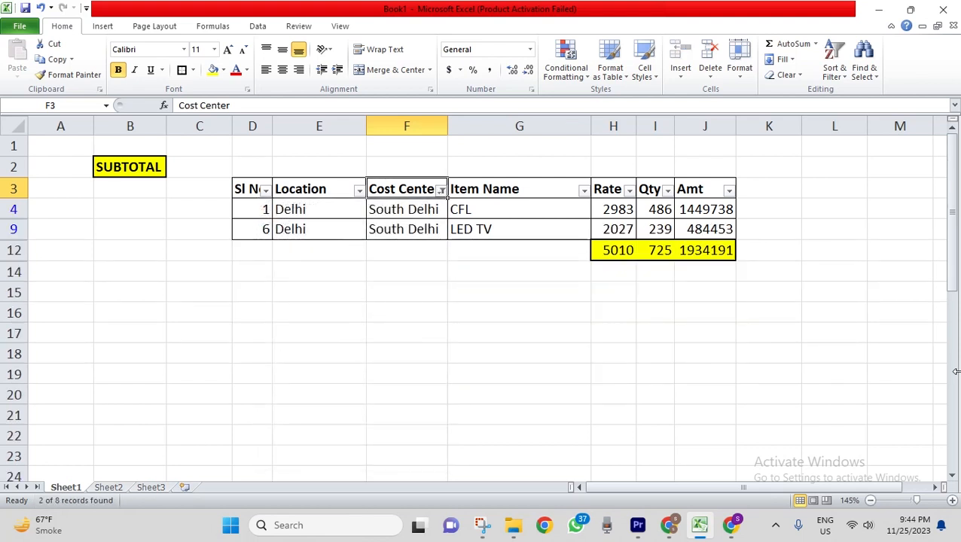
# - Select the filtered Rate, Qty and Amt values in turn to compare their sums with the subtotals in row 12
pyautogui.press('Down')
pyautogui.press('Right')
pyautogui.press('Right')
pyautogui.press('Right')
pyautogui.press('Left')
pyautogui.hotkey('shift', 'Down')
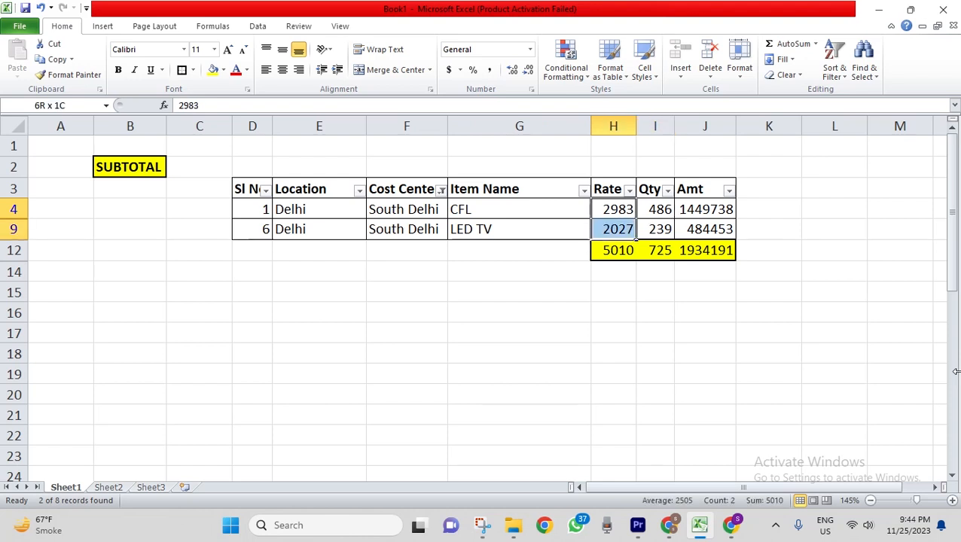
pyautogui.press('Right')
pyautogui.hotkey('shift', 'Down')
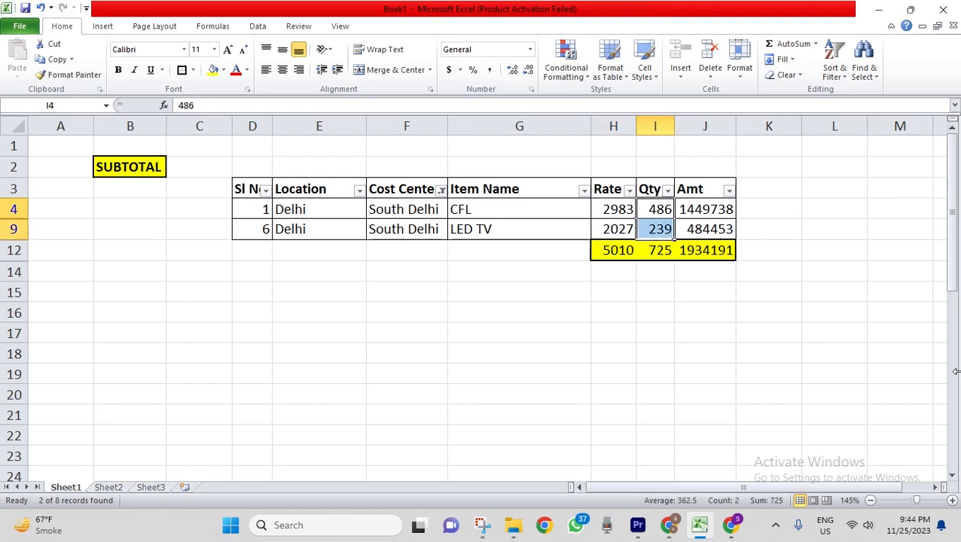
pyautogui.press('Right')
pyautogui.hotkey('shift', 'Down')
pyautogui.hotkey('shift', 'Up')
pyautogui.press('Left')
pyautogui.press('Left')
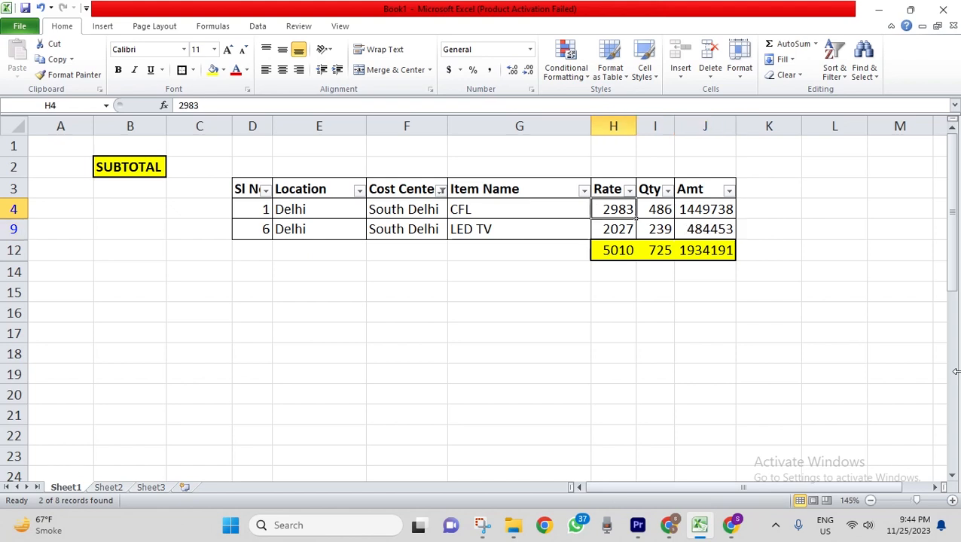
pyautogui.press('Down')
pyautogui.press('Down')
# - Change the Cost Center filter to show only North UP
pyautogui.press('Up')
pyautogui.press('Up')
pyautogui.press('Up')
pyautogui.press('Left')
pyautogui.press('Left')
pyautogui.hotkey('alt', 'Down')
pyautogui.press('Down')
pyautogui.press('Down')
pyautogui.press('Down')
pyautogui.press('Down')
pyautogui.press('Down')
pyautogui.press('Down')
pyautogui.press('Down')
pyautogui.press('Down')
pyautogui.press('Down')
pyautogui.press('Down')
pyautogui.press('Down')
pyautogui.press('Down')
pyautogui.press('Down')
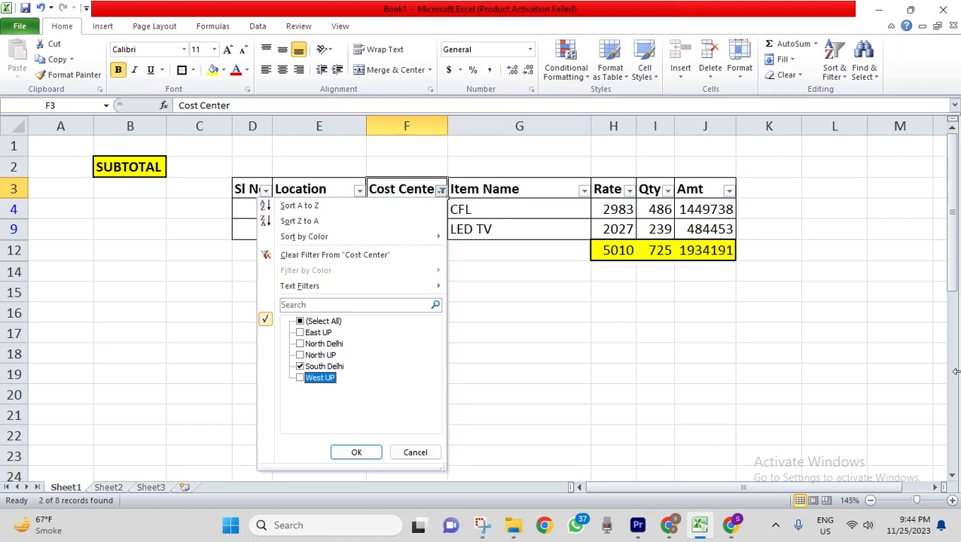
pyautogui.press('Up')
pyautogui.press('space')
pyautogui.press('Up')
pyautogui.press('space')
pyautogui.press('Return')
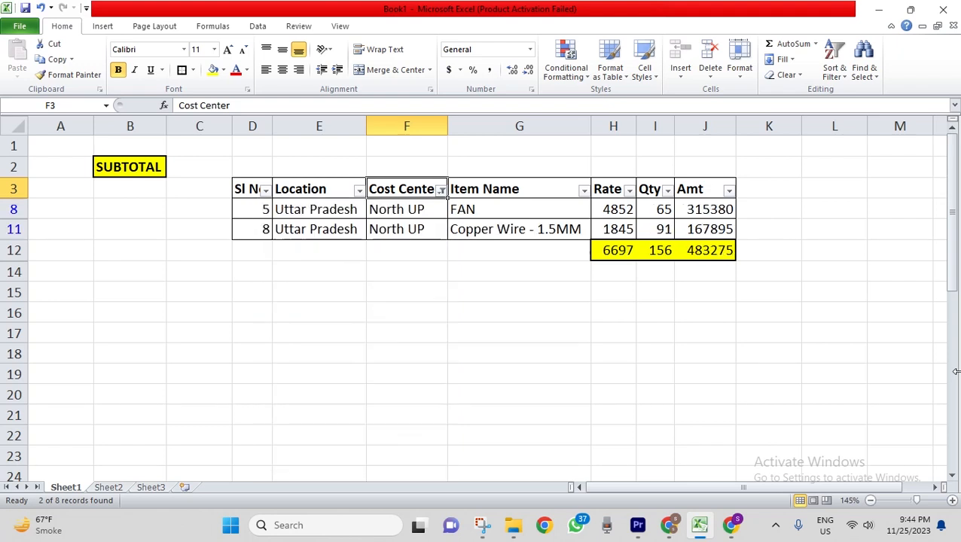
# - Select the North UP Rate values to compare their sum with the Rate subtotal
pyautogui.press('Down')
pyautogui.press('Right')
pyautogui.press('Right')
pyautogui.hotkey('shift', 'Down')
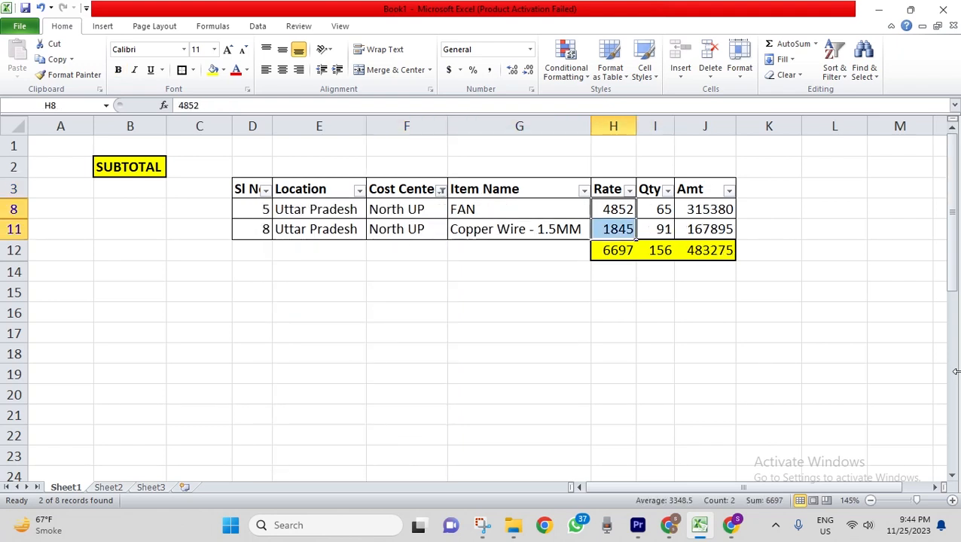
# - Enter the label Total in cell G12, beside the Rate subtotal
pyautogui.press('Down')
pyautogui.press('Down')
pyautogui.press('Left')
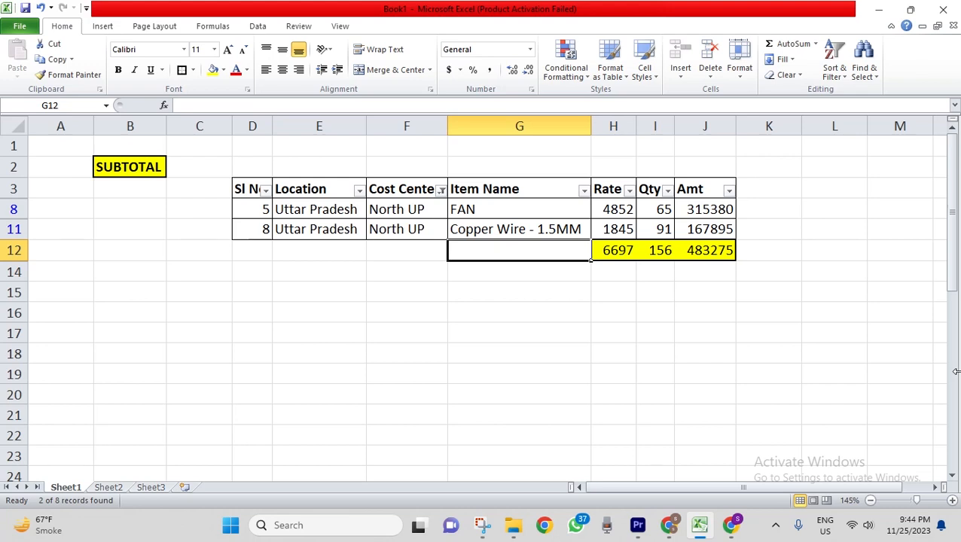
pyautogui.write('5')
pyautogui.press('BackSpace')
pyautogui.write('tal')
pyautogui.hotkey('ctrl', 'Return')
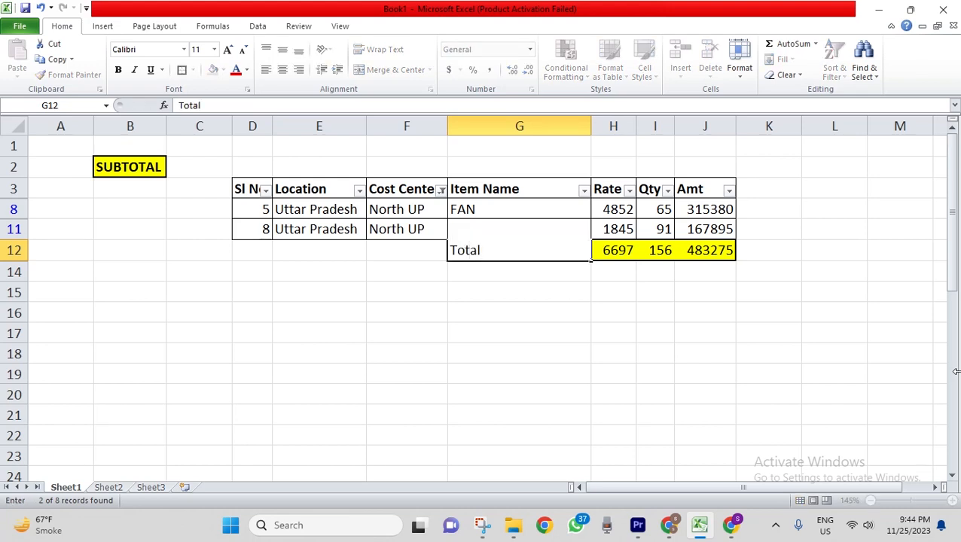
# - Add a thick box border around the Total label and make G12:J12 bold
pyautogui.hotkey('alt', 'h')
pyautogui.press('b')
pyautogui.press('t')
pyautogui.hotkey('ctrl', 'b')
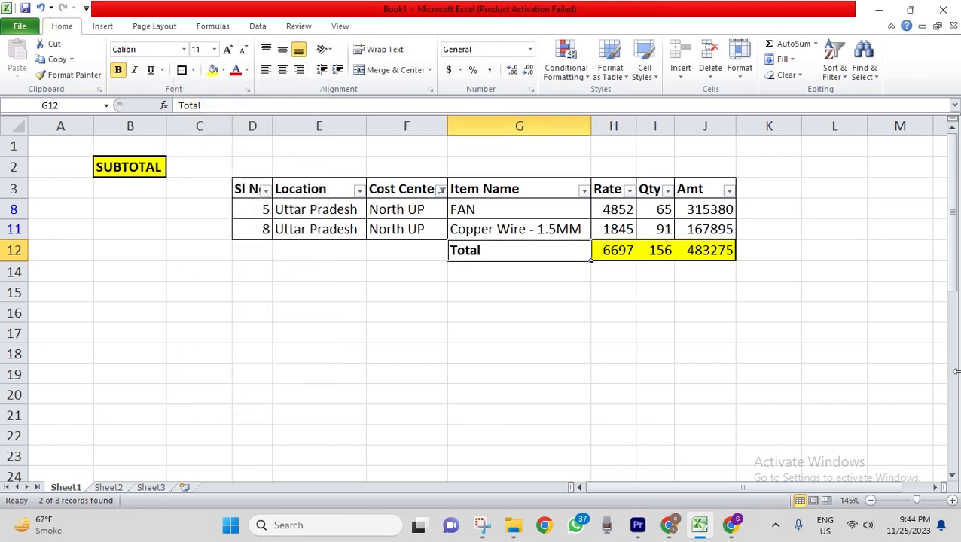
pyautogui.hotkey('ctrl', 'shift', 'Right')
pyautogui.hotkey('ctrl', 'b')
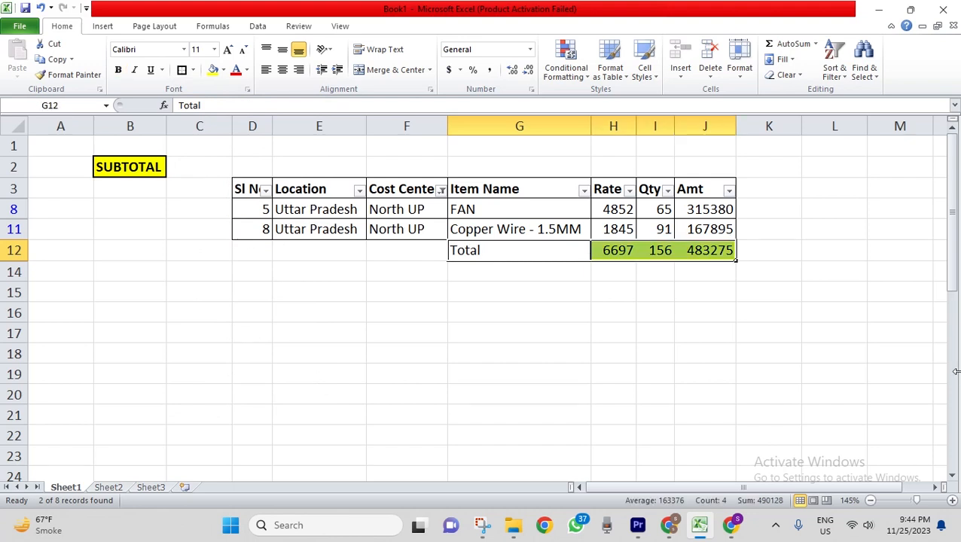
pyautogui.hotkey('ctrl', 'b')
# - Change the Cost Center filter to show only North Delhi
pyautogui.hotkey('ctrl', 'Up')
pyautogui.press('Left')
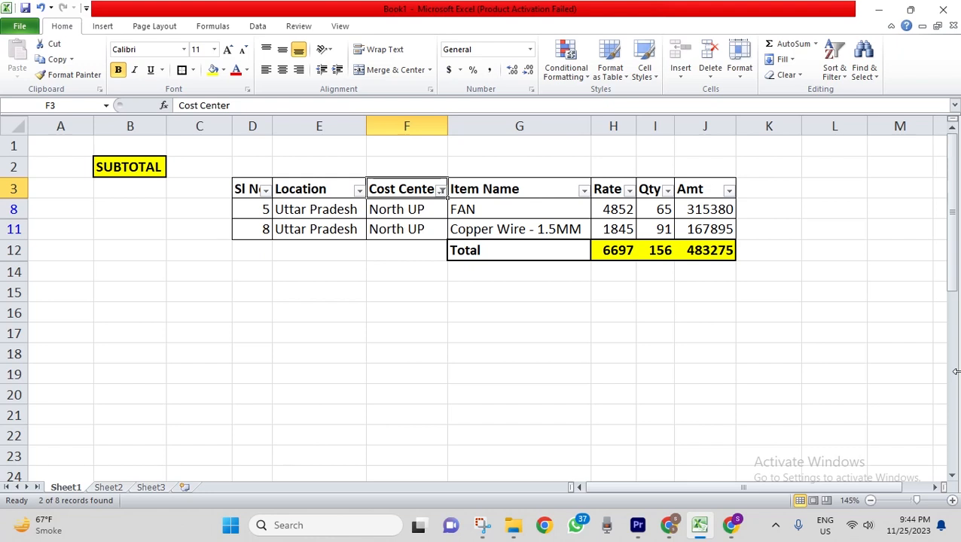
pyautogui.hotkey('alt', 'Down')
pyautogui.press('Down')
pyautogui.press('Down')
pyautogui.press('Down')
pyautogui.press('Down')
pyautogui.press('Down')
pyautogui.press('Down')
pyautogui.press('Down')
pyautogui.press('Down')
pyautogui.press('Down')
pyautogui.press('Down')
pyautogui.press('Down')
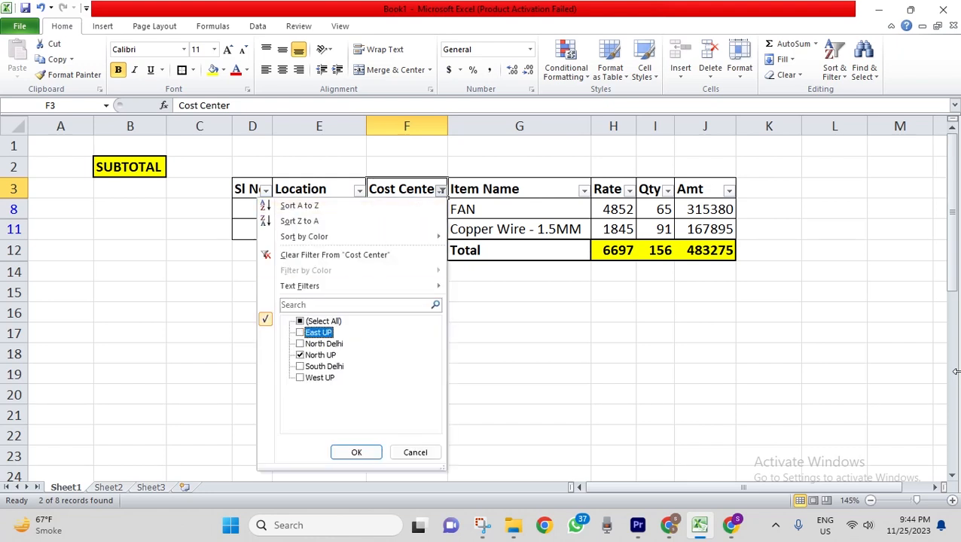
pyautogui.press('space')
pyautogui.press('Up')
pyautogui.press('space')
pyautogui.press('Return')
# - Select the North Delhi Rate values to compare their sum with the Rate subtotal
pyautogui.press('Down')
pyautogui.press('Right')
pyautogui.press('Right')
pyautogui.press('Right')
pyautogui.press('Down')
pyautogui.press('Left')
pyautogui.hotkey('shift', 'Down')
pyautogui.press('Up')
pyautogui.hotkey('shift', 'Down')
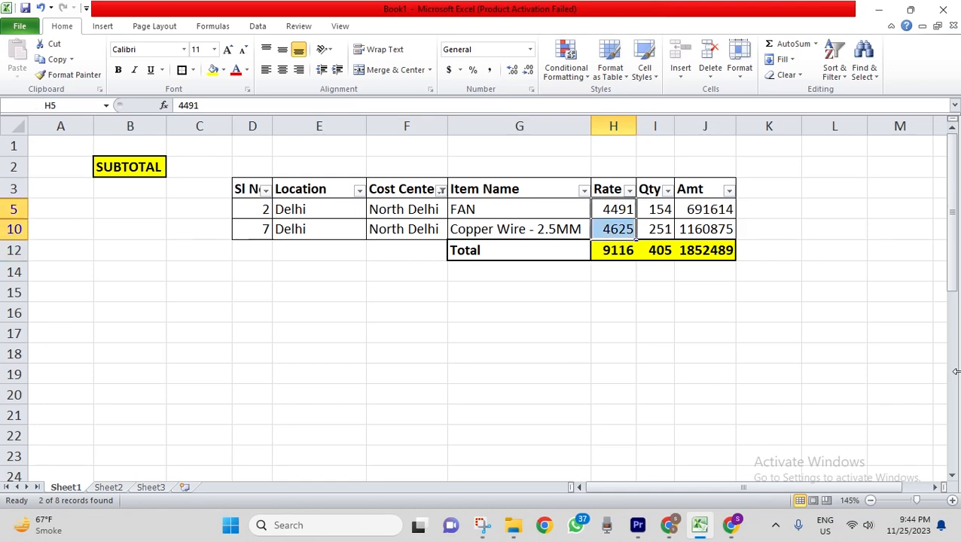
# - Reset the Cost Center filter to show all cost centers
pyautogui.press('Up')
pyautogui.press('Left')
pyautogui.press('Left')
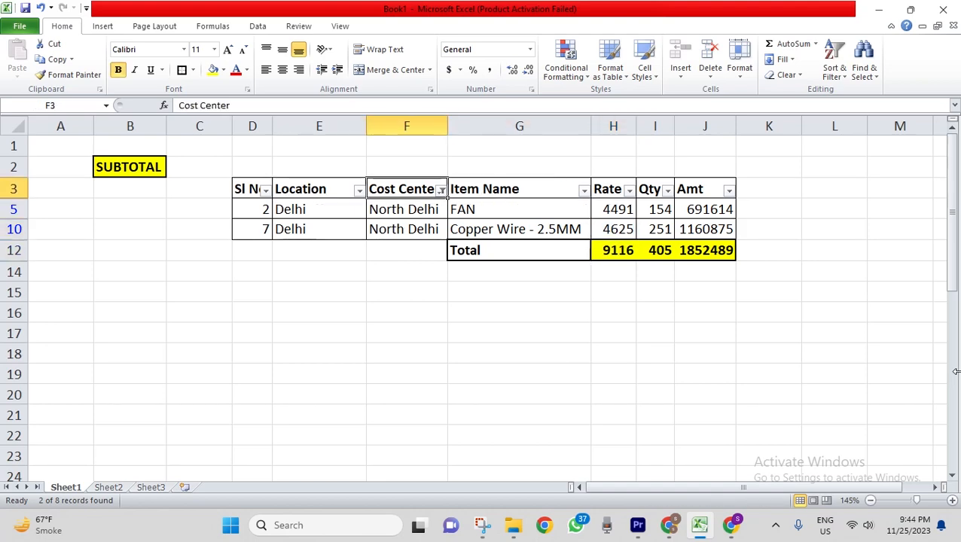
pyautogui.hotkey('alt', 'Down')
pyautogui.press('Down')
pyautogui.press('Down')
pyautogui.press('Down')
pyautogui.press('Down')
pyautogui.press('Down')
pyautogui.press('Down')
pyautogui.press('Down')
pyautogui.press('space')
pyautogui.press('Return')
# - Examine the Rate subtotal formula in H12 and the unfiltered table rows above it
pyautogui.press('Down')
pyautogui.press('Down')
pyautogui.press('Right')
pyautogui.press('Right')
pyautogui.press('Right')
pyautogui.press('Left')
pyautogui.hotkey('ctrl', 'Down')
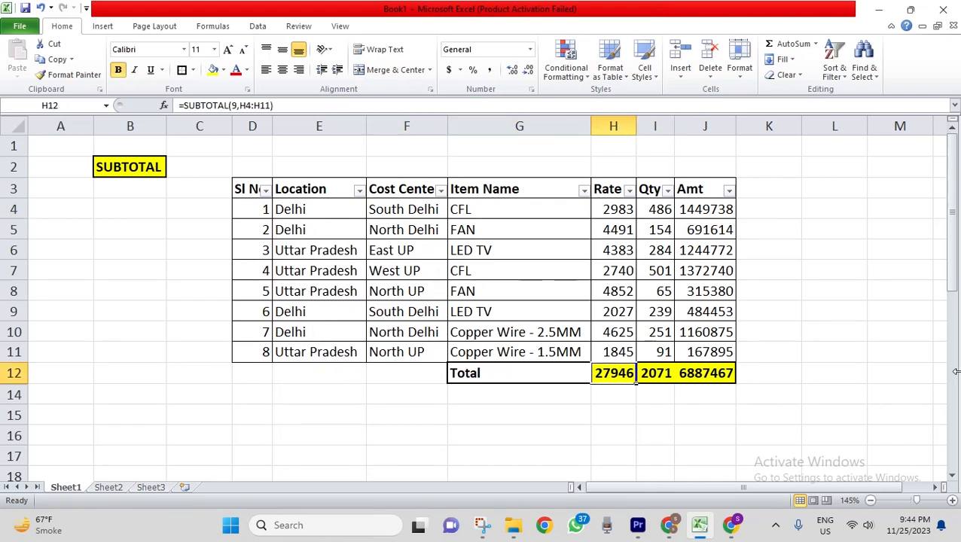
pyautogui.press('Up')
pyautogui.press('Up')
pyautogui.press('Up')
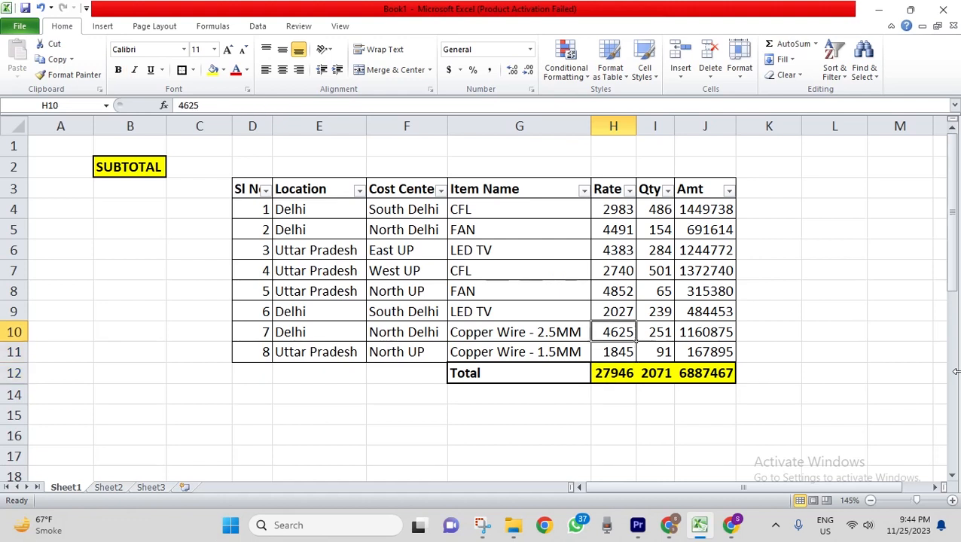
pyautogui.press('Down')
pyautogui.press('Left')
pyautogui.press('Left')
pyautogui.press('Right')
pyautogui.press('Right')
pyautogui.press('Up')
pyautogui.press('Up')
pyautogui.press('Up')
pyautogui.press('Down')
pyautogui.press('Down')
pyautogui.press('Down')
# - Hide row 9, the South Delhi LED TV entry
pyautogui.hotkey('shift', 'space')
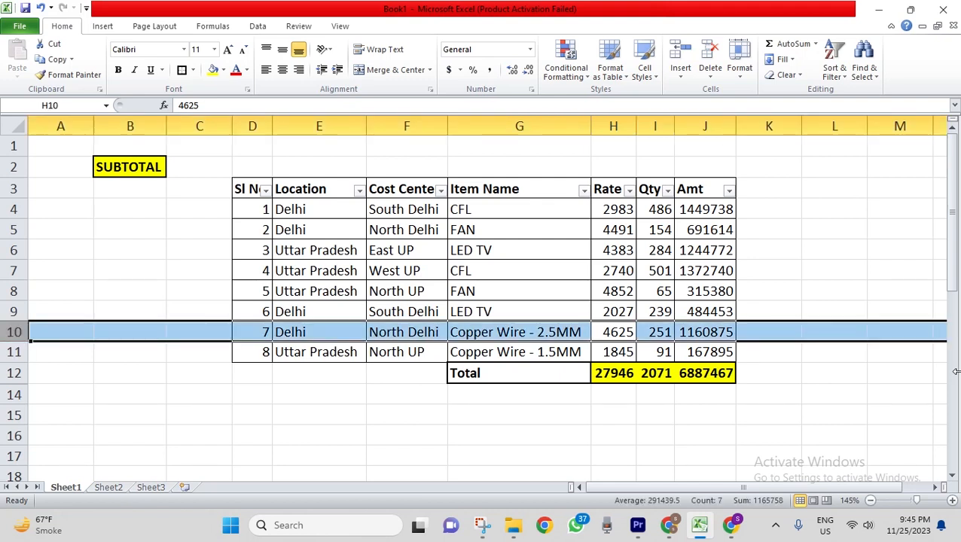
pyautogui.press('Down')
pyautogui.press('Down')
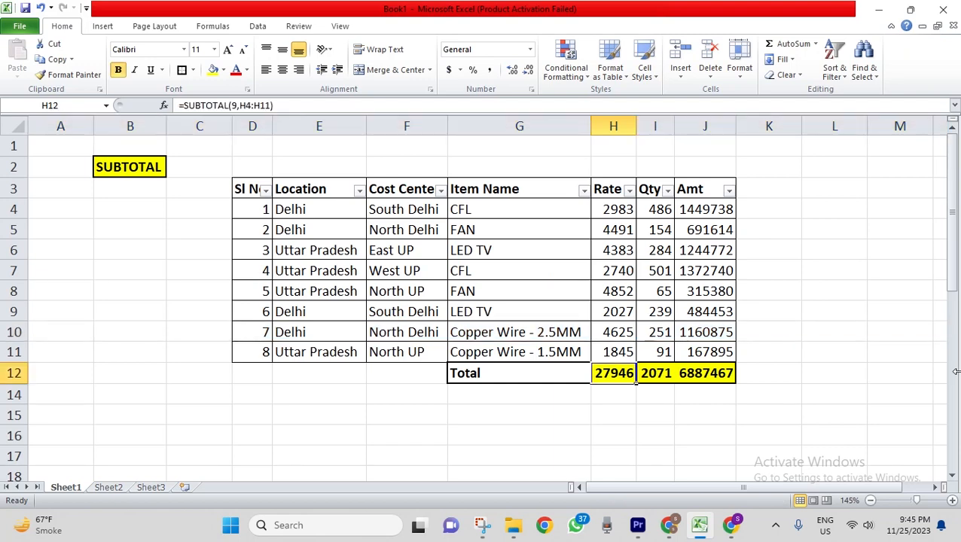
pyautogui.press('Up')
pyautogui.press('Up')
pyautogui.press('Up')
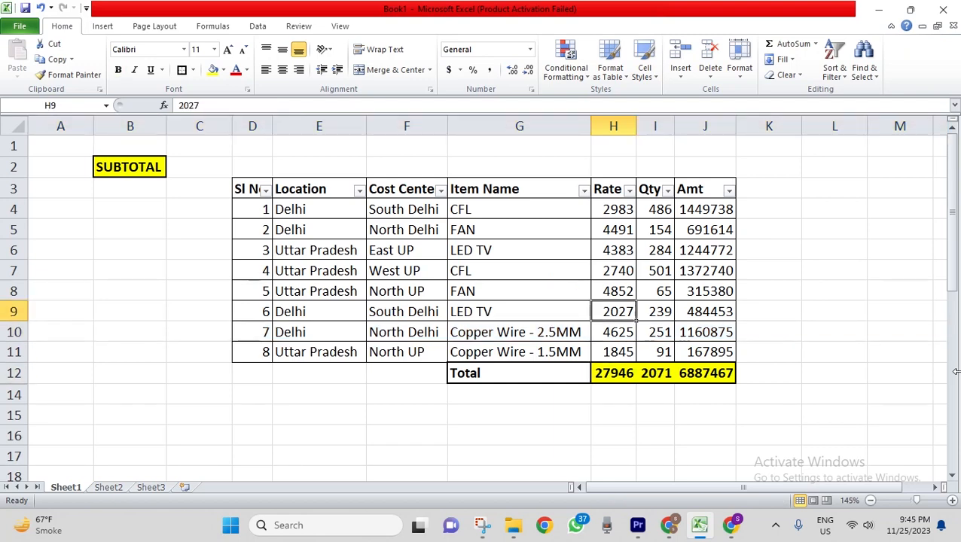
pyautogui.hotkey('ctrl', '9')
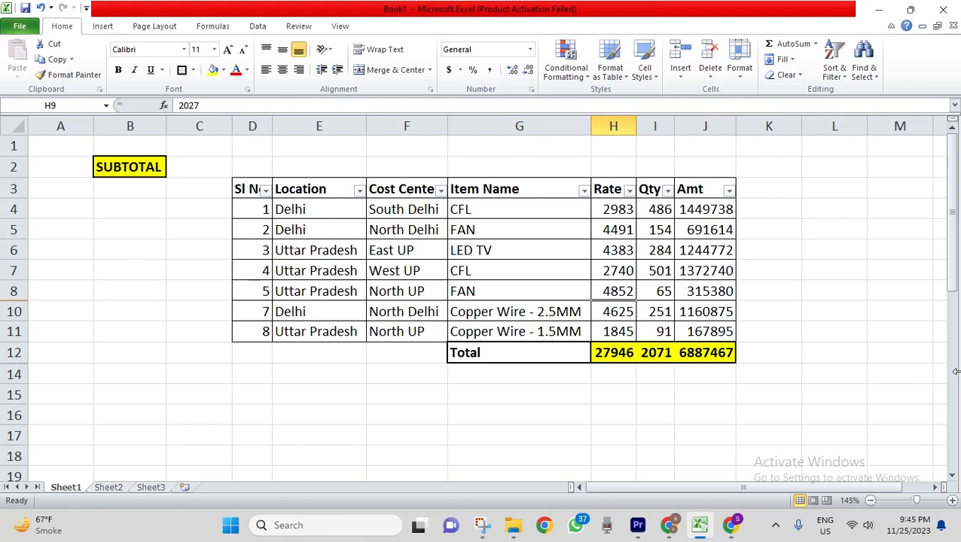
# - Select only the visible cells in H4:H11 and compare their sum with the Rate subtotal in H12
pyautogui.hotkey('ctrl', 'Down')
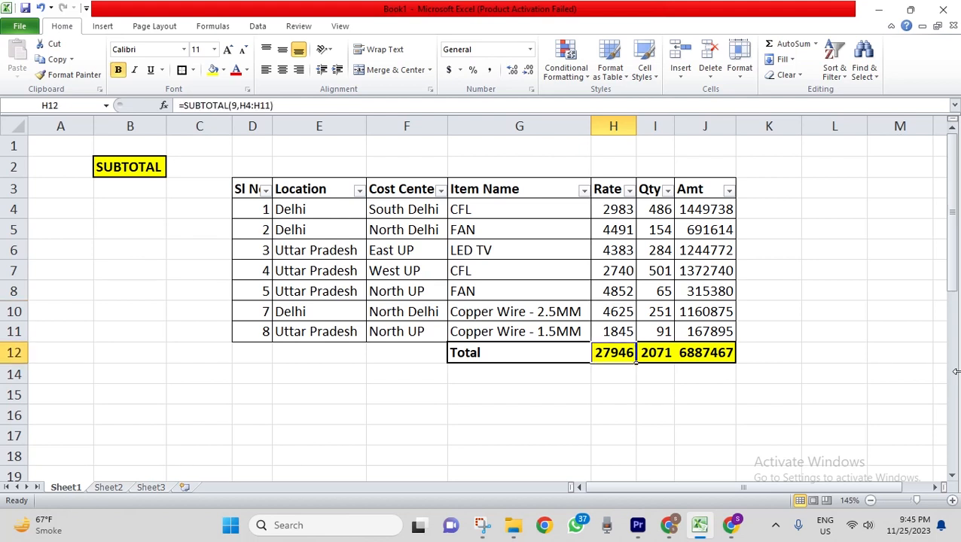
pyautogui.press('Up')
pyautogui.hotkey('shift', 'Up')
pyautogui.hotkey('shift', 'Up')
pyautogui.hotkey('shift', 'Up')
pyautogui.hotkey('shift', 'Up')
pyautogui.hotkey('shift', 'Up')
pyautogui.hotkey('shift', 'Up')
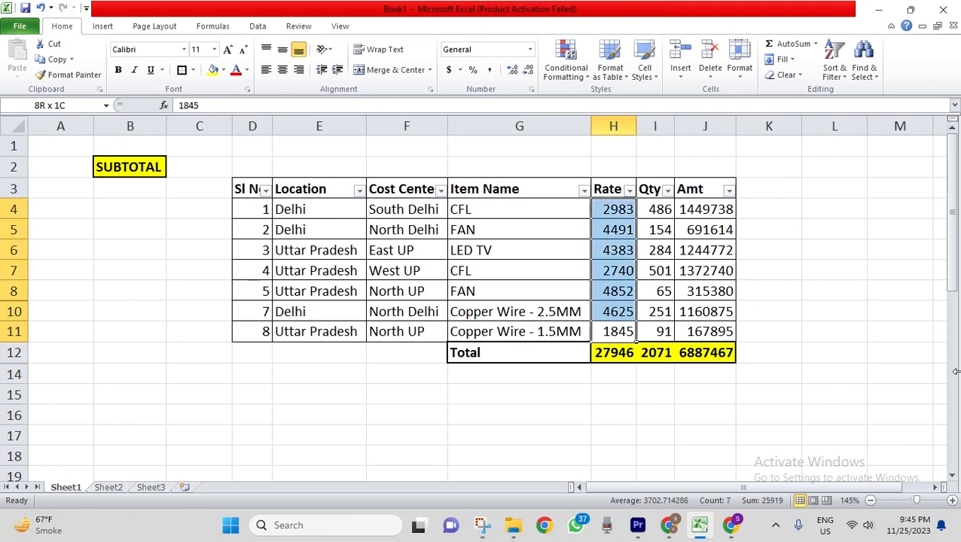
pyautogui.hotkey('alt', ';')
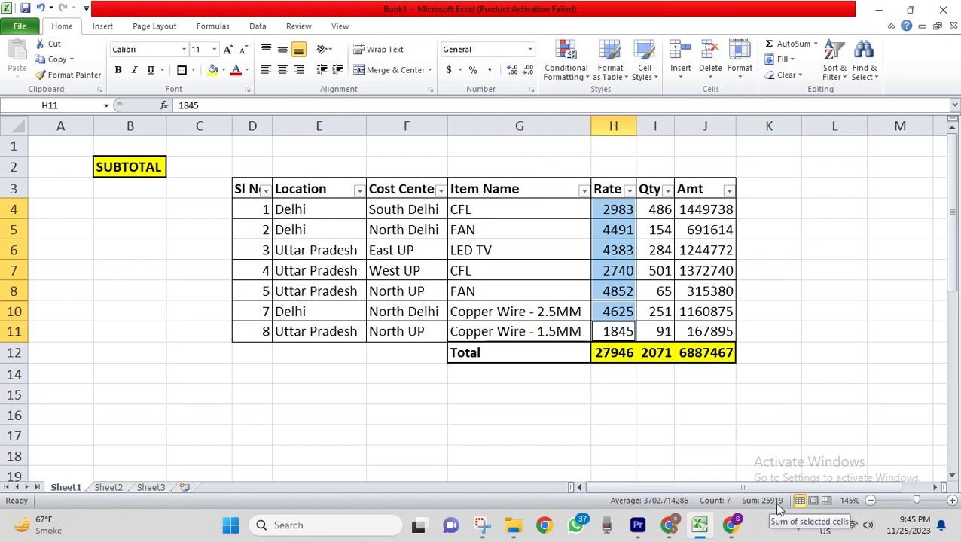
pyautogui.click(614, 354)
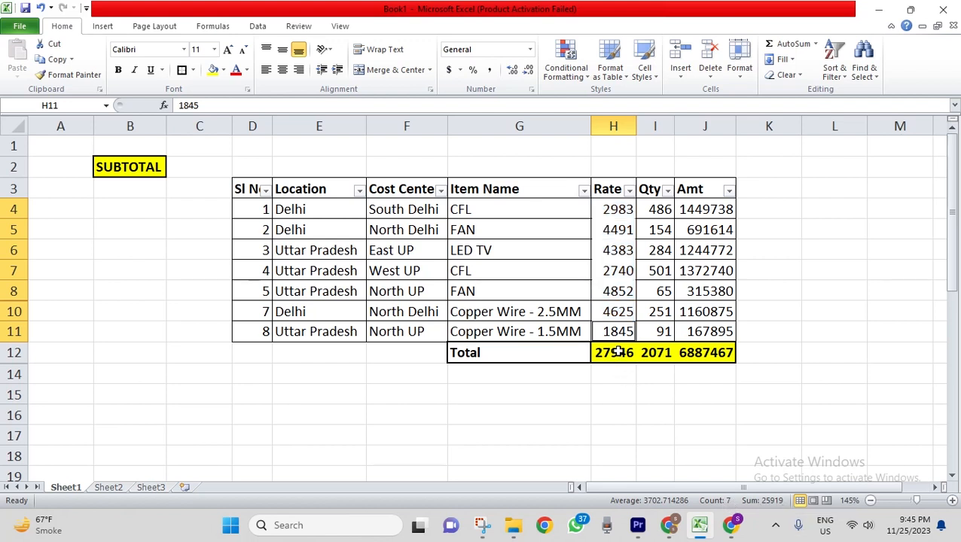
# - Undo the hiding of row 9
pyautogui.press('Up')
pyautogui.press('Up')
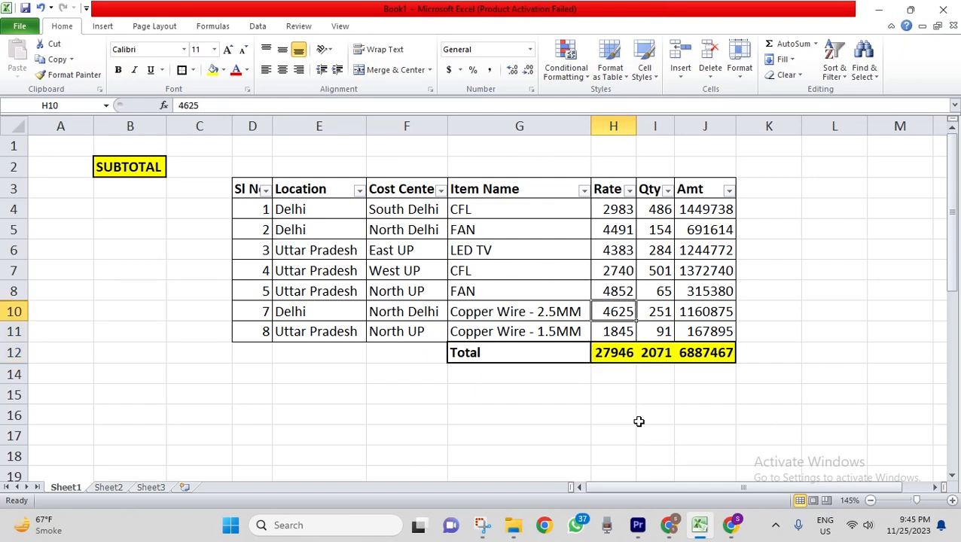
pyautogui.hotkey('ctrl', 'z')
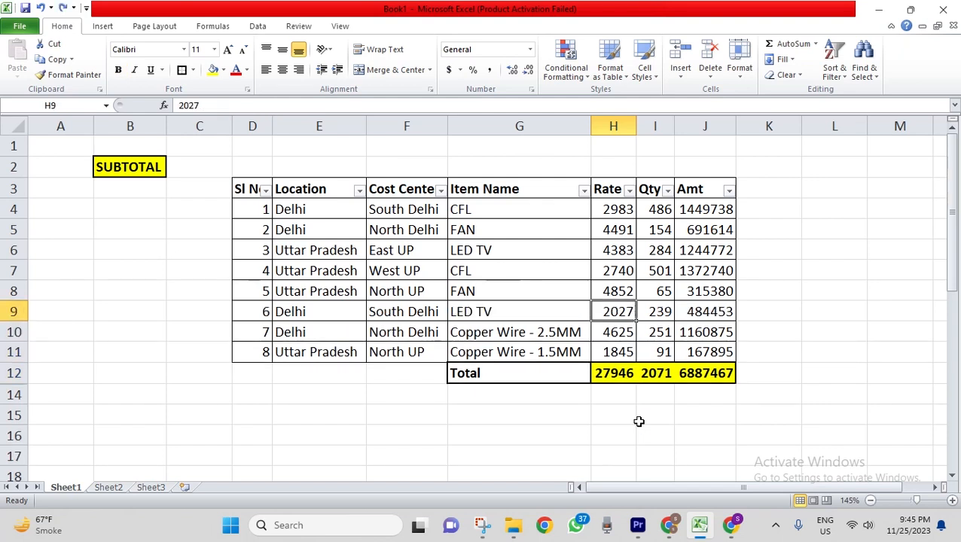
pyautogui.hotkey('ctrl', 'Up')
pyautogui.hotkey('ctrl', 'Down')
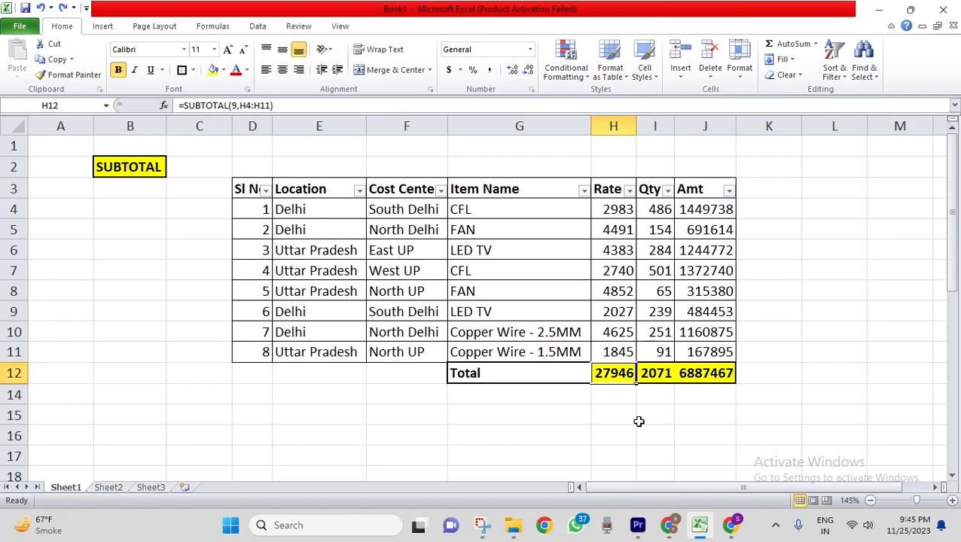
pyautogui.press('F2')
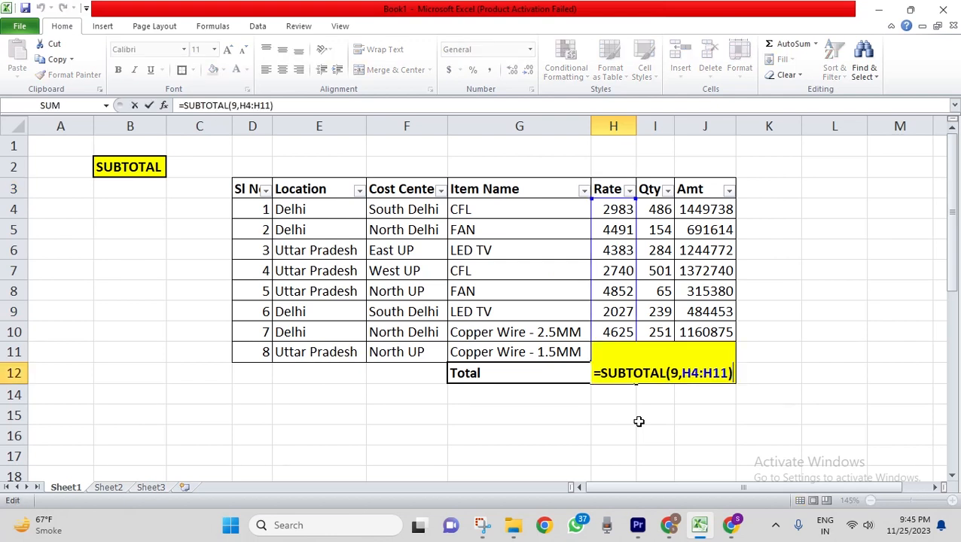
pyautogui.hotkey('ctrl', 'Return')
pyautogui.press('F2')
pyautogui.press('Left')
pyautogui.press('Left')
pyautogui.press('Left')
pyautogui.press('Left')
pyautogui.press('Left')
pyautogui.press('Left')
pyautogui.press('Left')
pyautogui.press('Left')
pyautogui.press('Left')
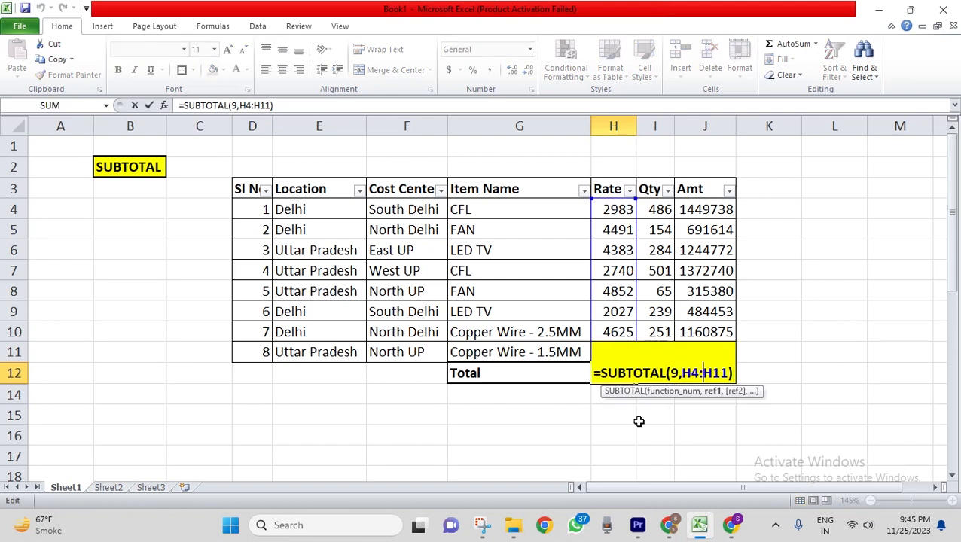
pyautogui.press('Delete')
pyautogui.press('Delete')
pyautogui.press('Delete')
pyautogui.press('Delete')
pyautogui.press('Delete')
pyautogui.press('Delete')
pyautogui.press('Delete')
pyautogui.press('Delete')
pyautogui.press('Delete')
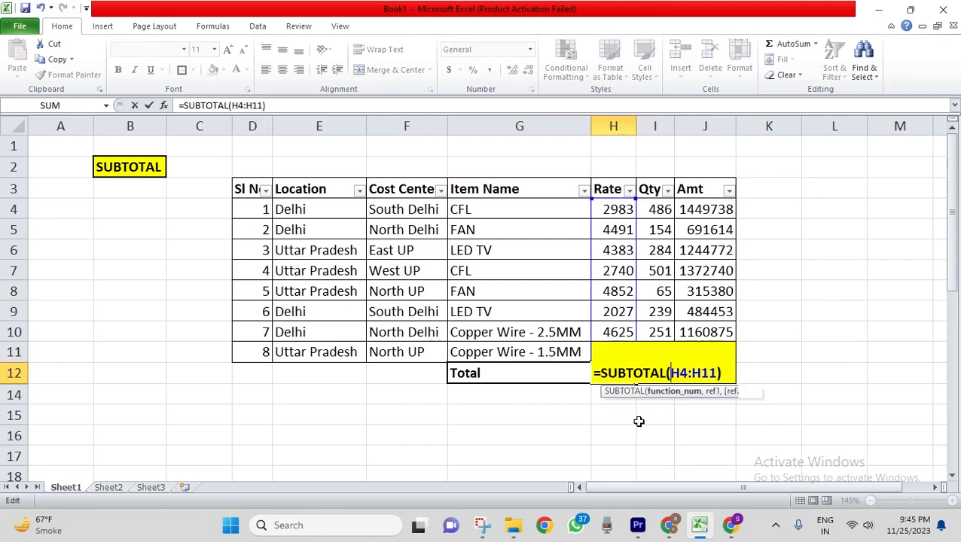
pyautogui.press('Escape')
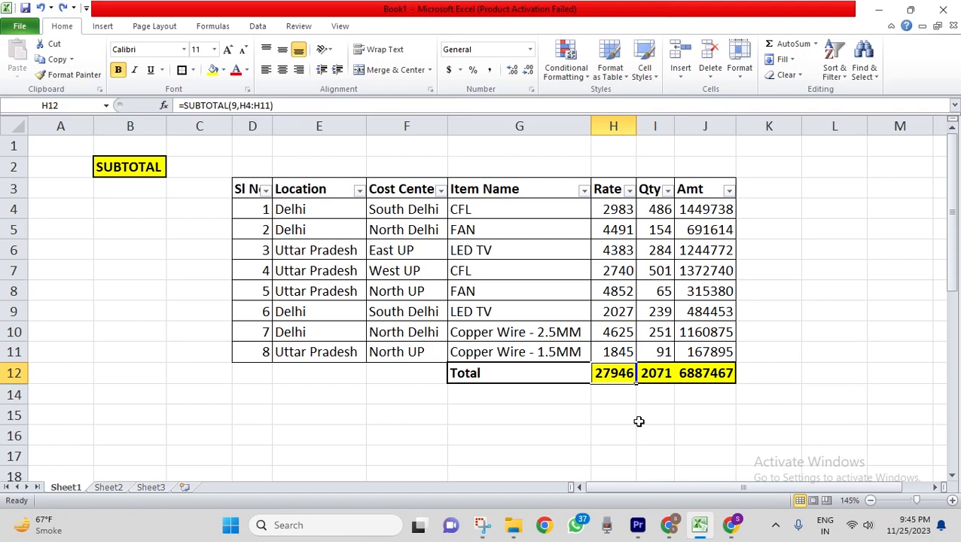
# - Start replacing the Rate total in H12 with a new SUBTOTAL formula and browse its function numbers to 109 - SUM
pyautogui.write('=sub')
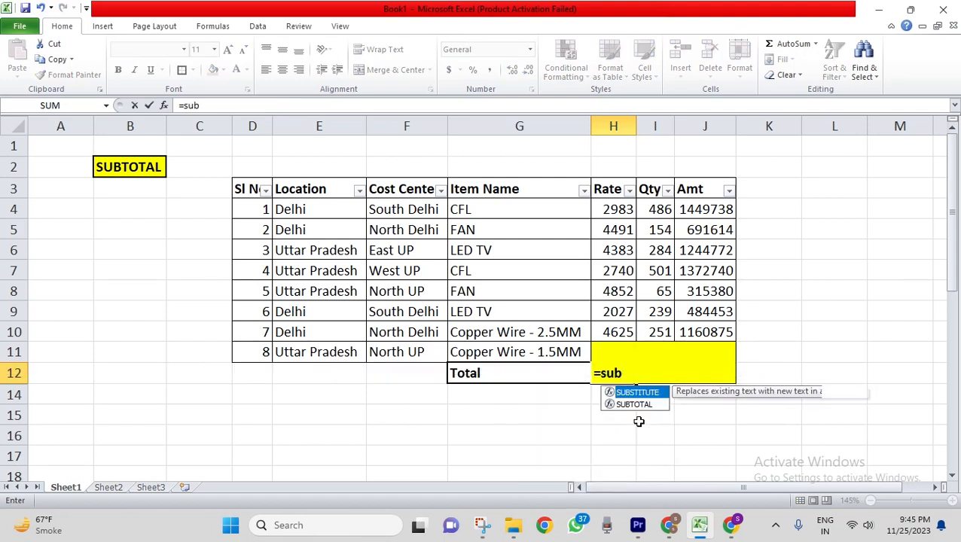
pyautogui.press('Down')
pyautogui.press('Tab')
pyautogui.press('Down')
pyautogui.press('Down')
pyautogui.press('Down')
pyautogui.press('Down')
pyautogui.press('Down')
pyautogui.press('Down')
pyautogui.press('Down')
pyautogui.press('Down')
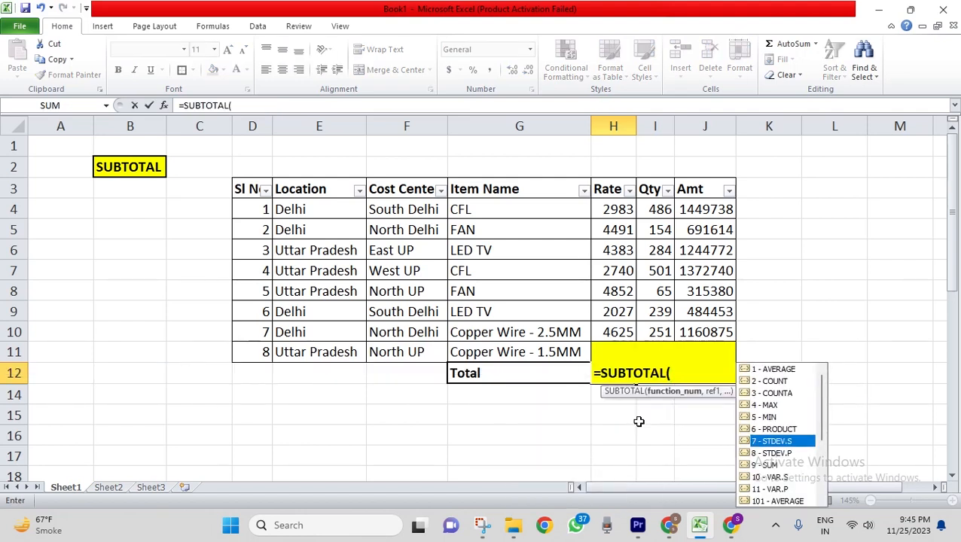
pyautogui.press('Down')
pyautogui.press('Down')
pyautogui.press('Down')
pyautogui.press('Down')
pyautogui.press('Down')
pyautogui.press('Down')
pyautogui.press('Down')
pyautogui.press('Down')
pyautogui.press('Down')
pyautogui.press('Down')
pyautogui.press('Down')
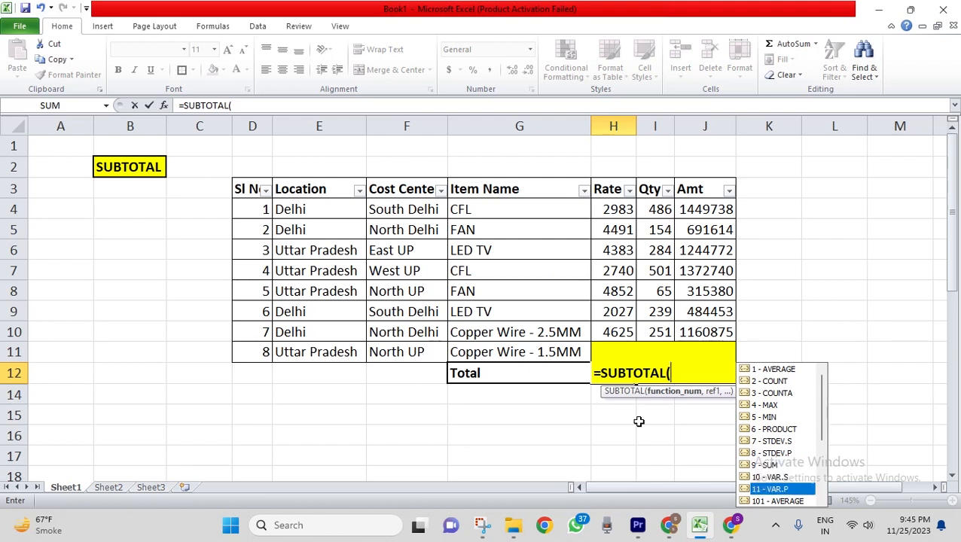
pyautogui.press('Down')
pyautogui.press('Up')
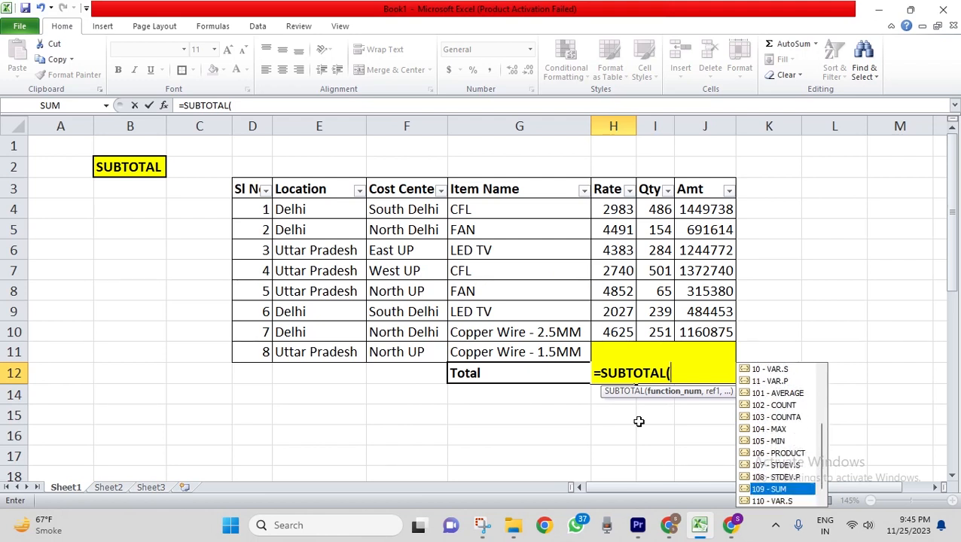
pyautogui.write('109')
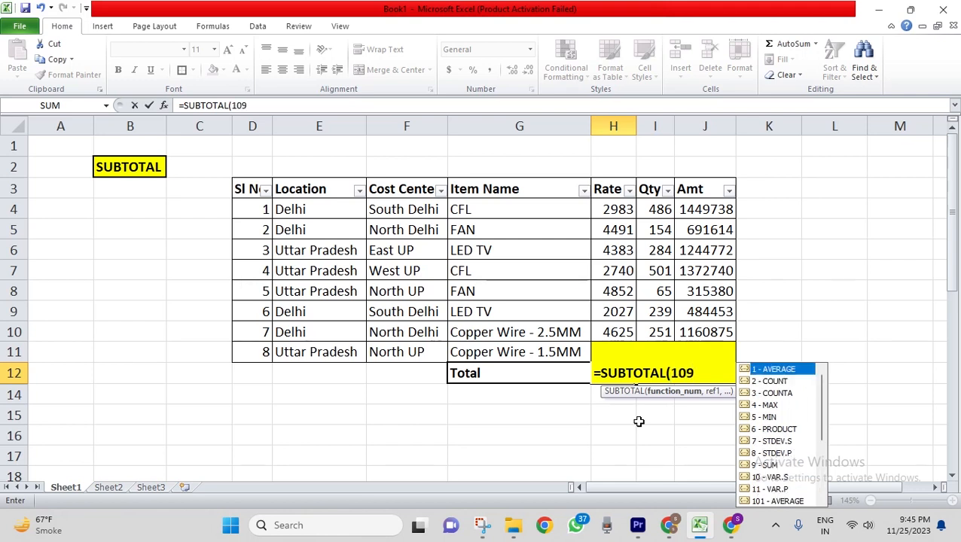
pyautogui.press('BackSpace')
pyautogui.press('BackSpace')
pyautogui.press('BackSpace')
# - Choose 109 - SUM as the function number of the SUBTOTAL formula in H12
pyautogui.press('Down')
pyautogui.press('Down')
pyautogui.press('Down')
pyautogui.press('Down')
pyautogui.press('Down')
pyautogui.press('Down')
pyautogui.press('Down')
pyautogui.press('Down')
pyautogui.press('Down')
pyautogui.press('Down')
pyautogui.press('Down')
pyautogui.press('Down')
pyautogui.press('Down')
pyautogui.press('Down')
pyautogui.press('Down')
pyautogui.press('Down')
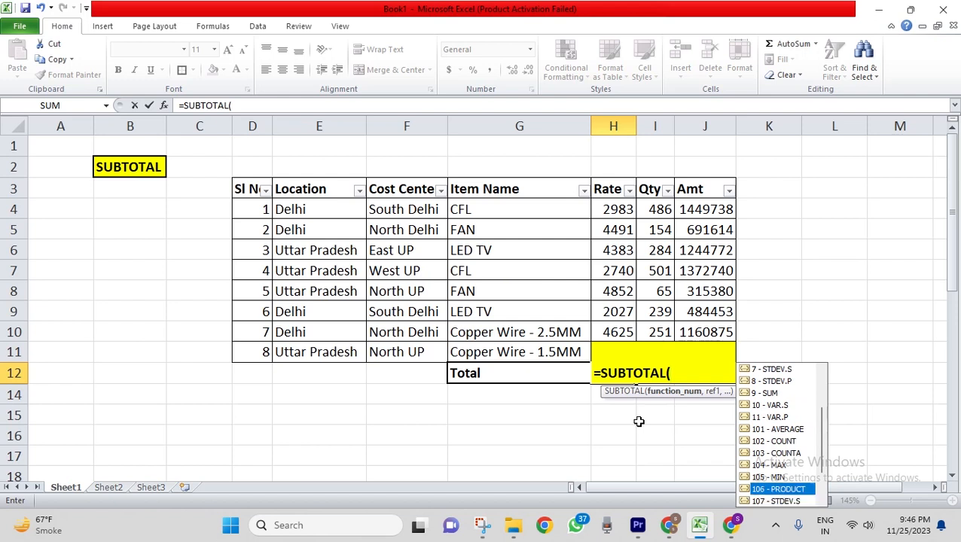
pyautogui.press('Down')
pyautogui.press('Down')
pyautogui.press('Down')
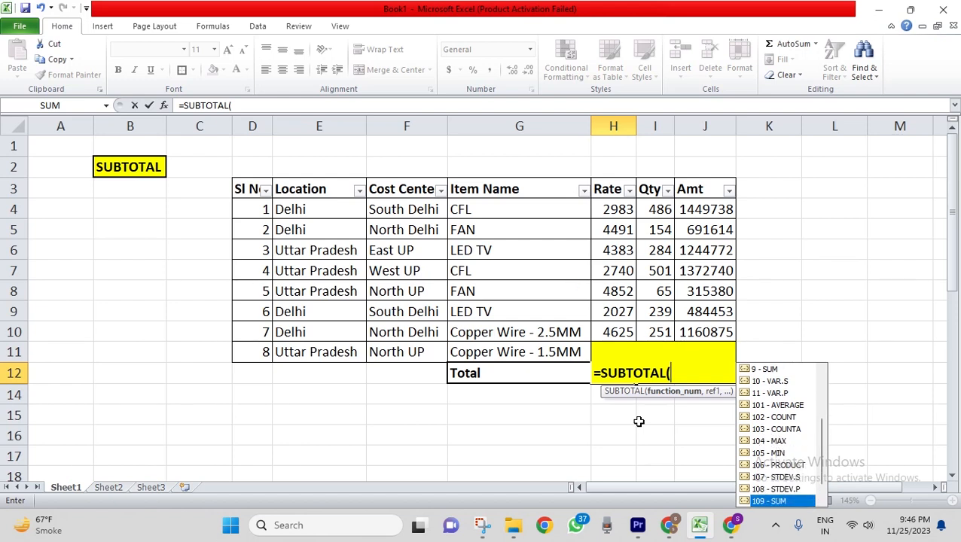
pyautogui.press('Tab')
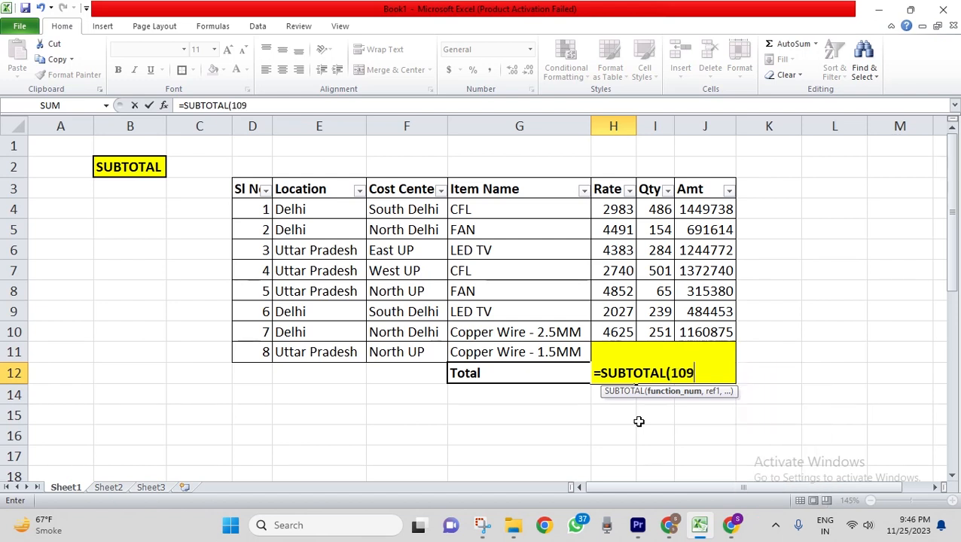
# - Complete the Rate subtotal with the range H4:H11, giving =SUBTOTAL(109,H4:H11)
pyautogui.write(',')
pyautogui.press('Up')
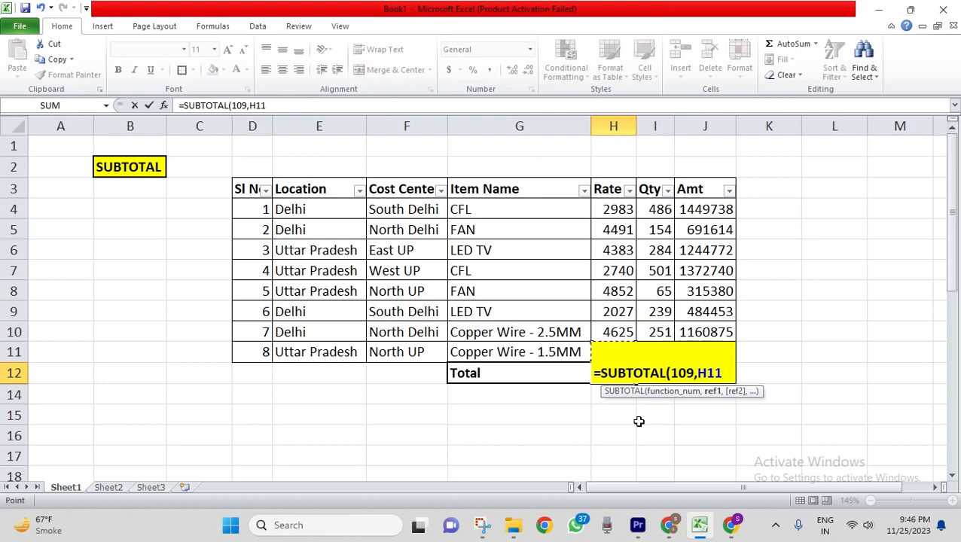
pyautogui.hotkey('shift', 'Up')
pyautogui.hotkey('shift', 'Up')
pyautogui.hotkey('shift', 'Up')
pyautogui.hotkey('shift', 'Up')
pyautogui.hotkey('shift', 'Up')
pyautogui.hotkey('shift', 'Up')
pyautogui.hotkey('shift', 'Up')
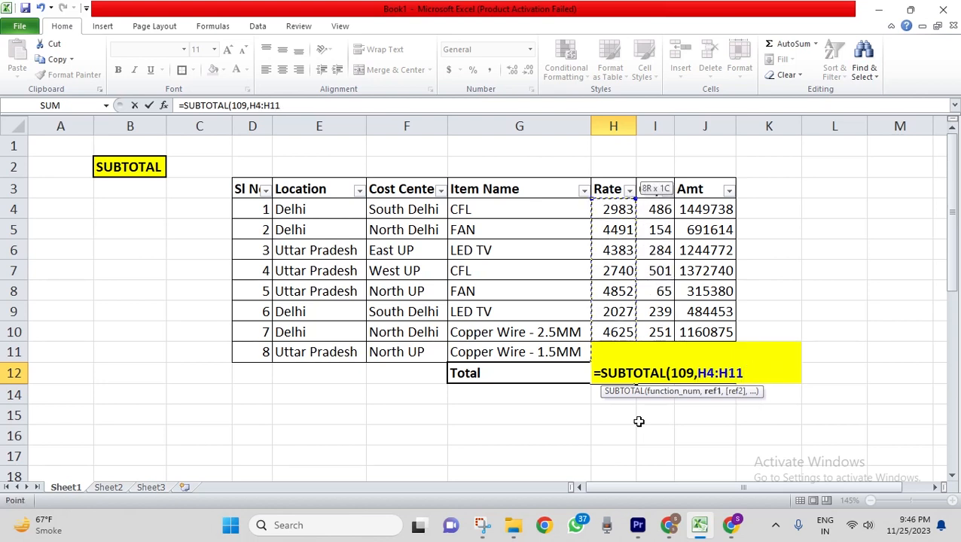
pyautogui.write(')')
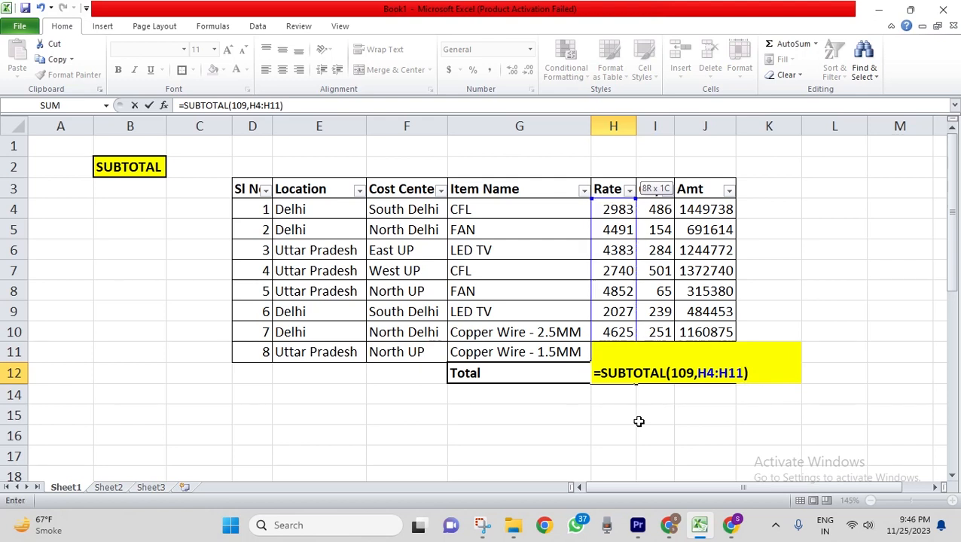
pyautogui.press('Return')
# - Copy the Rate subtotal formula from H12 into I12 and J12 for the Qty and Amt columns
pyautogui.press('Up')
pyautogui.hotkey('ctrl', 'c')
pyautogui.press('Right')
pyautogui.press('Return')
pyautogui.hotkey('ctrl', 'c')
pyautogui.press('Right')
pyautogui.press('Return')
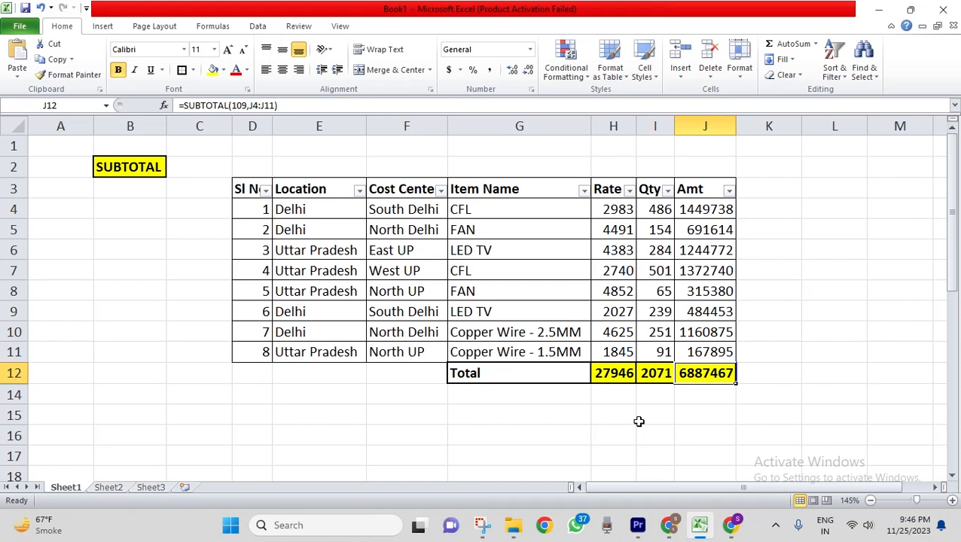
# - Filter the Cost Center column to show only East UP
pyautogui.press('Left')
pyautogui.press('Left')
pyautogui.press('Right')
pyautogui.press('Right')
pyautogui.press('Left')
pyautogui.press('Left')
pyautogui.press('Left')
pyautogui.press('Left')
pyautogui.press('Left')
pyautogui.press('Up')
pyautogui.press('Up')
pyautogui.press('Right')
pyautogui.press('Right')
pyautogui.press('Up')
pyautogui.hotkey('ctrl', 'Up')
pyautogui.press('Left')
pyautogui.press('Left')
pyautogui.press('Left')
pyautogui.press('Right')
pyautogui.hotkey('alt', 'Down')
pyautogui.press('Down')
pyautogui.press('Tab')
pyautogui.press('space')
pyautogui.press('Down')
pyautogui.press('space')
pyautogui.press('Return')
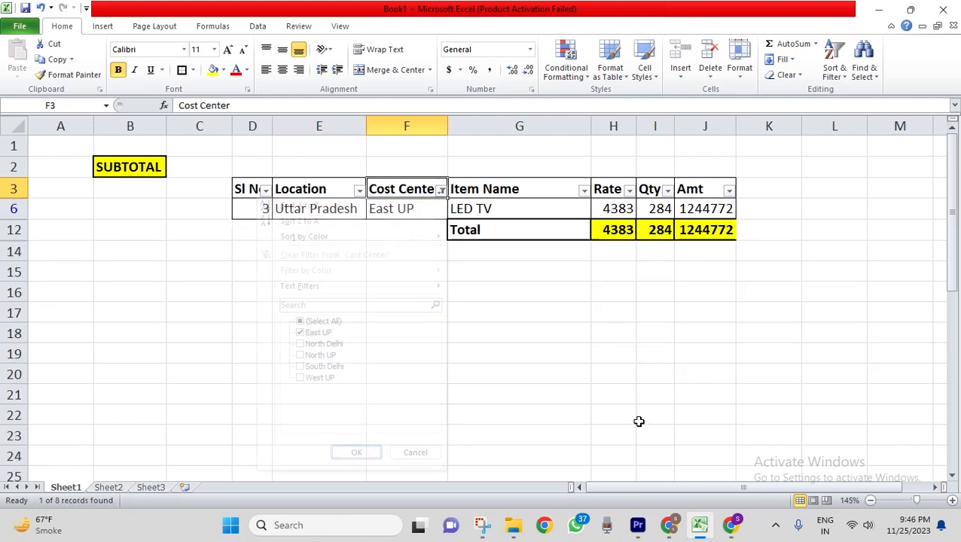
# - Change the Cost Center filter to show only North Delhi
pyautogui.hotkey('alt', 'Down')
pyautogui.press('Tab')
pyautogui.press('Down')
pyautogui.press('Down')
pyautogui.press('space')
pyautogui.press('Up')
pyautogui.press('space')
pyautogui.press('Return')
# - Select the two visible North Delhi Rate values and compare their sum with the Rate total in H12
pyautogui.press('Down')
pyautogui.press('Down')
pyautogui.press('Right')
pyautogui.press('Right')
pyautogui.press('Up')
pyautogui.hotkey('shift', 'Down')
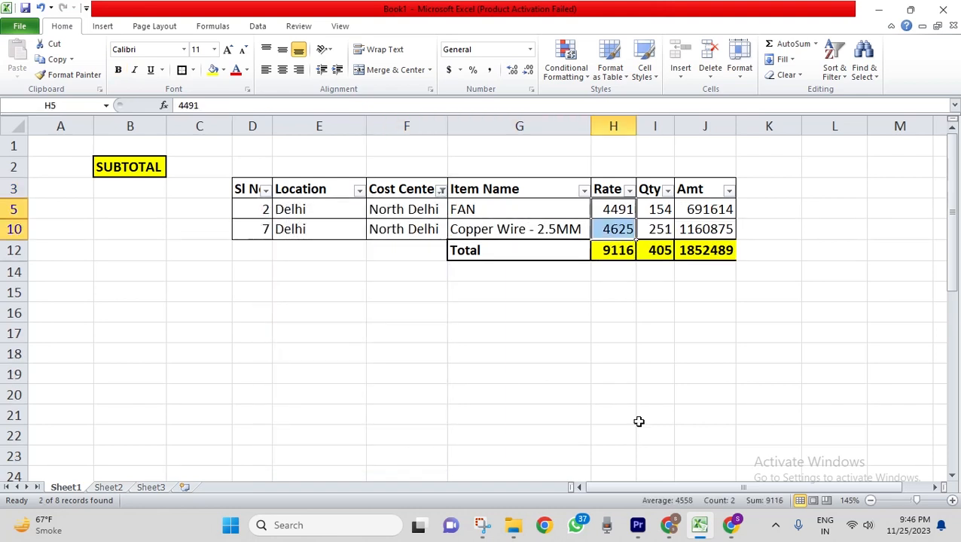
# - Hide row 10, the North Delhi Copper Wire - 2.5MM entry, and check the Rate total in H12
pyautogui.press('Down')
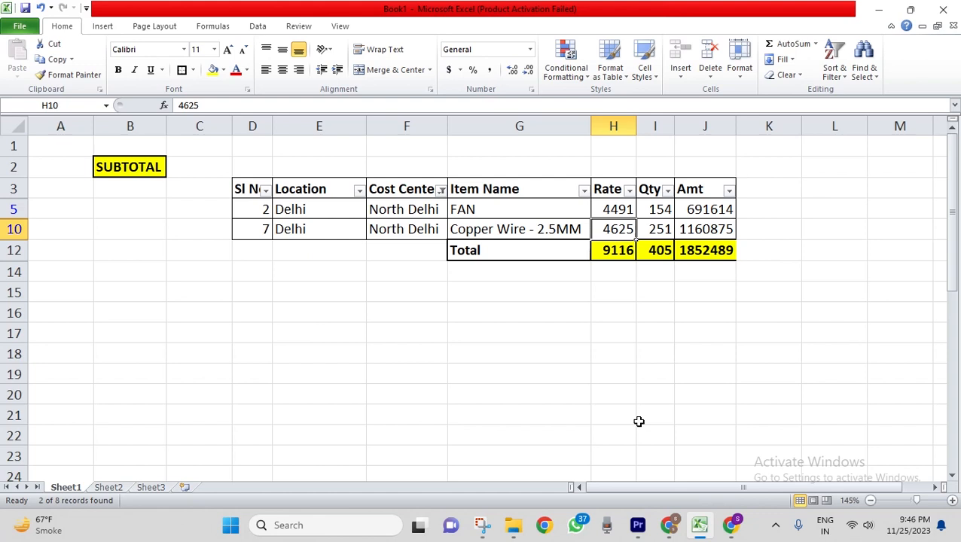
pyautogui.hotkey('ctrl', '9')
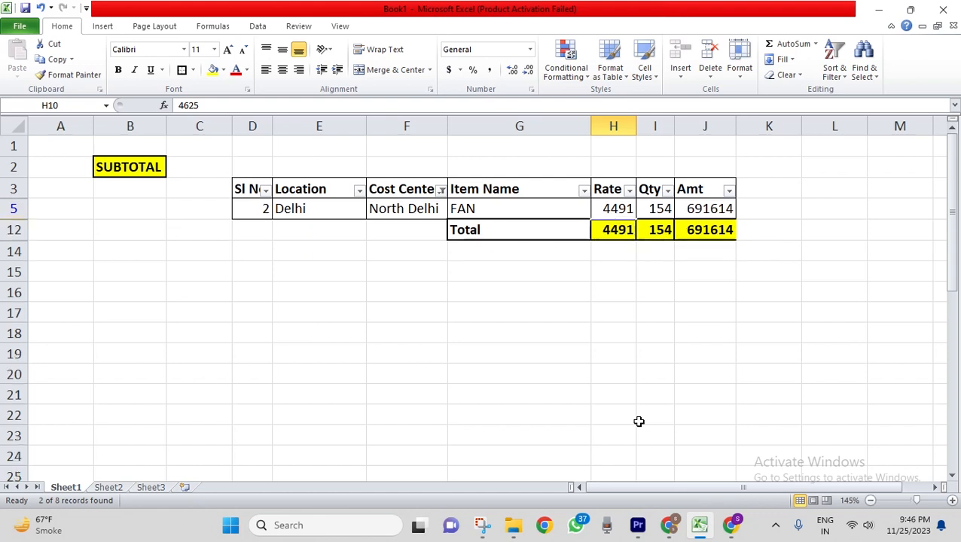
pyautogui.press('Down')
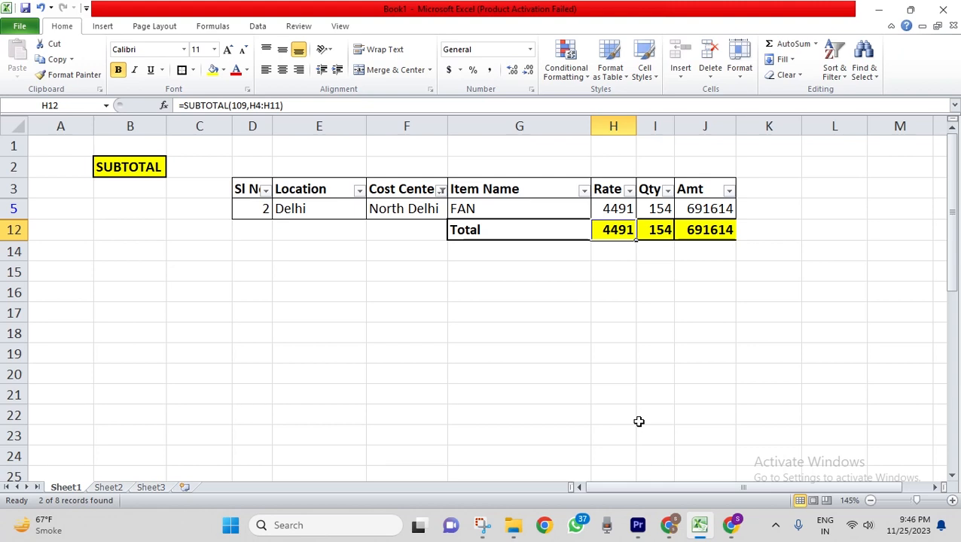
pyautogui.press('Up')
pyautogui.press('Up')
pyautogui.press('Left')
pyautogui.press('Left')
pyautogui.hotkey('alt', 'Down')
pyautogui.press('Up')
pyautogui.press('Up')
pyautogui.press('Escape')
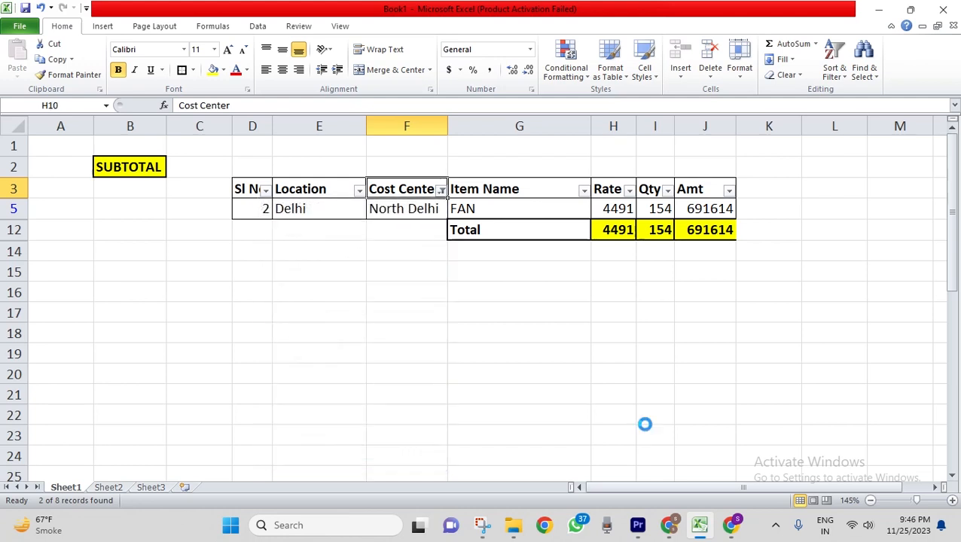
# - Undo the hiding of row 10 and reselect the visible Rate values to compare with the Rate total
pyautogui.hotkey('ctrl', 'z')
pyautogui.press('Down')
pyautogui.press('Up')
pyautogui.hotkey('shift', 'Up')
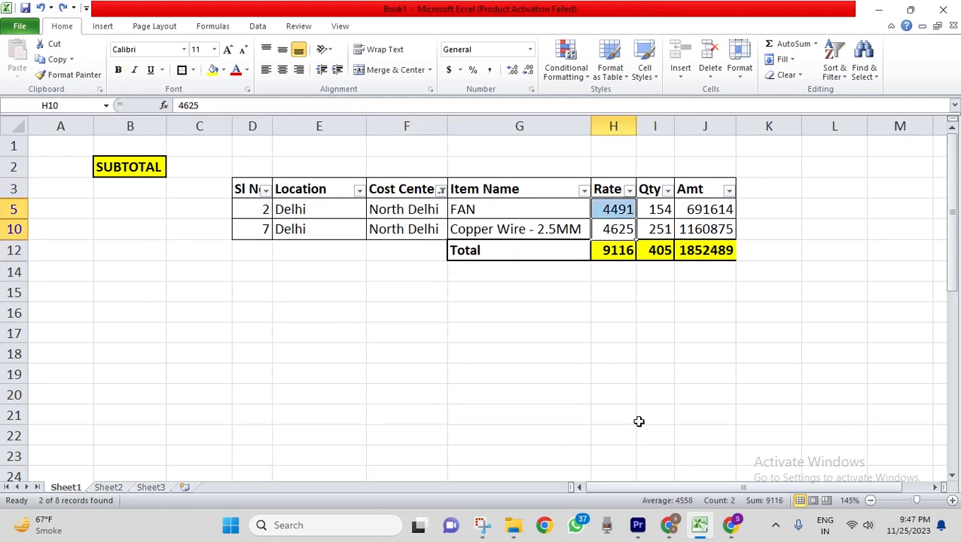
# - Remove the filters from the table and check the Rate total formula in H12
pyautogui.hotkey('ctrl', 'shift', 'l')
pyautogui.press('Down')
pyautogui.press('Up')
pyautogui.press('Up')
pyautogui.press('Up')
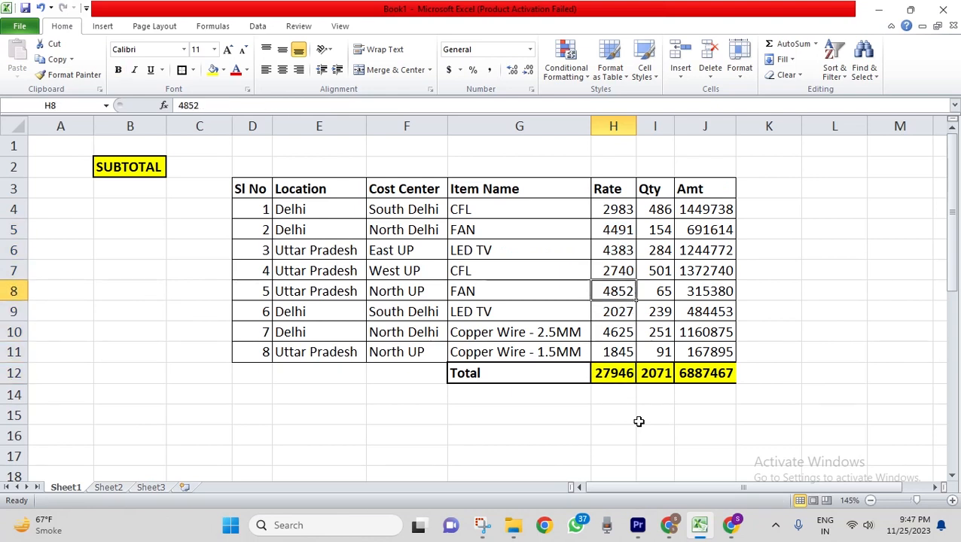
pyautogui.press('Down')
pyautogui.press('Down')
pyautogui.press('Down')
pyautogui.press('Down')
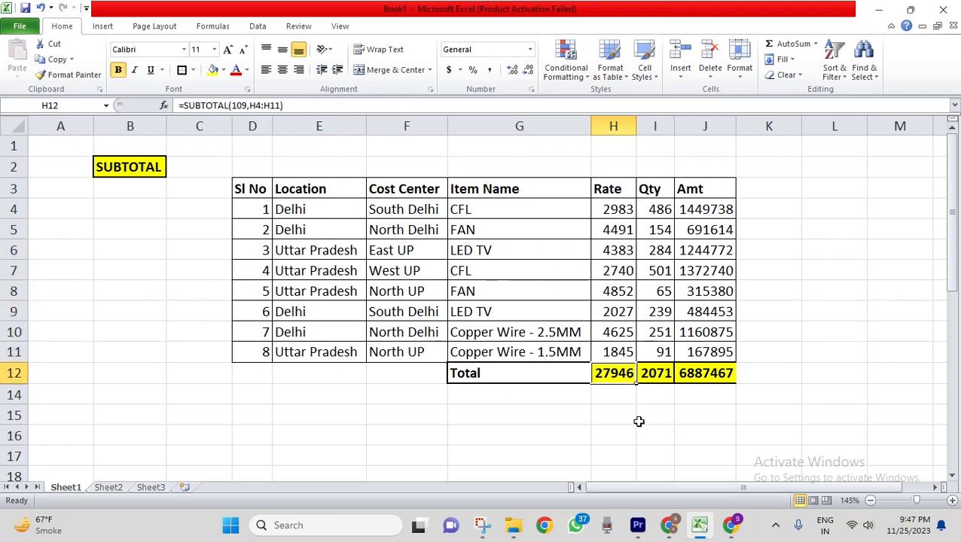
# - Enter a SUBTOTAL formula in H14 that sums the Rate range H3:H11 with function number 9
pyautogui.press('Down')
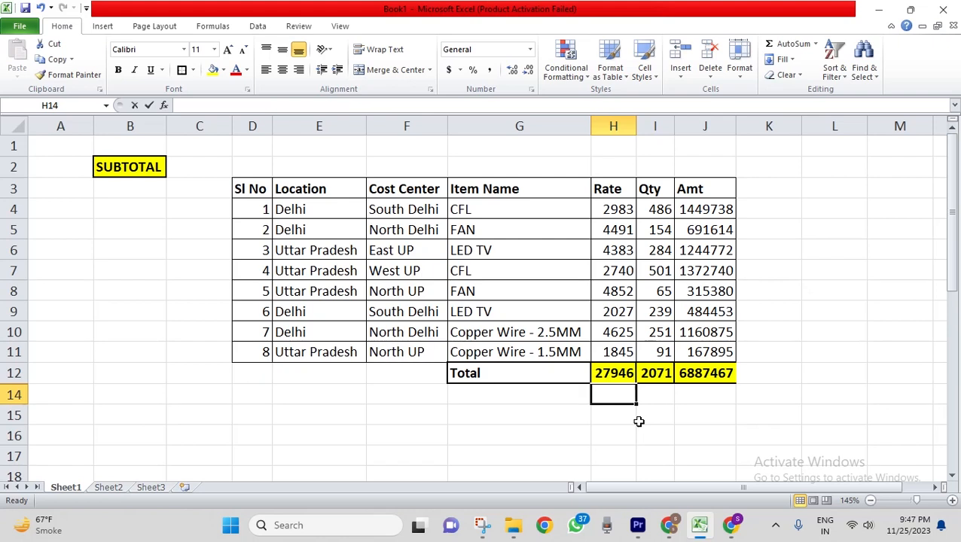
pyautogui.write('+sub')
pyautogui.click(640, 426)
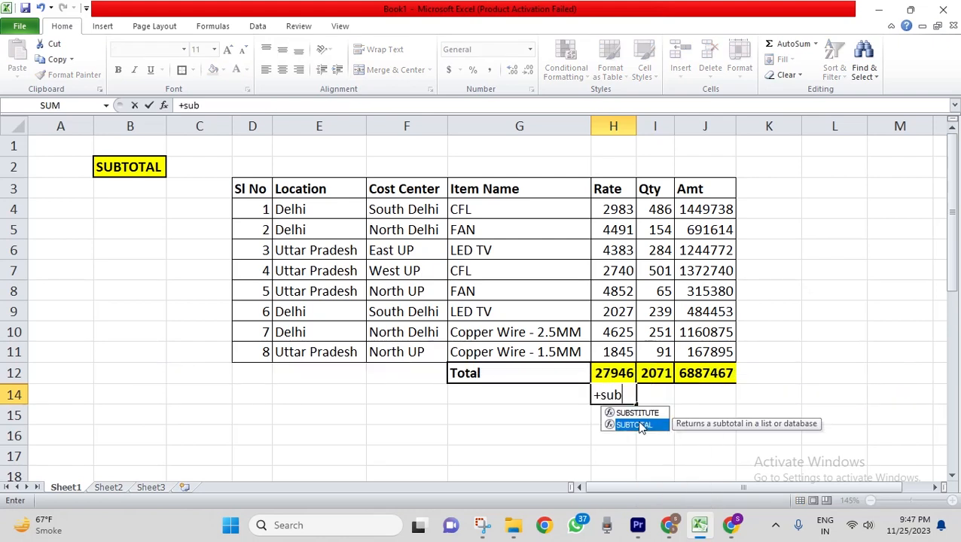
pyautogui.doubleClick(641, 426)
pyautogui.press('Down')
pyautogui.press('Down')
pyautogui.press('Down')
pyautogui.press('Down')
pyautogui.press('Down')
pyautogui.press('Down')
pyautogui.press('Down')
pyautogui.press('Down')
pyautogui.press('Tab')
pyautogui.write(',')
pyautogui.press('Up')
pyautogui.press('Up')
pyautogui.press('Up')
pyautogui.hotkey('ctrl', 'shift', 'Up')
pyautogui.press('Return')
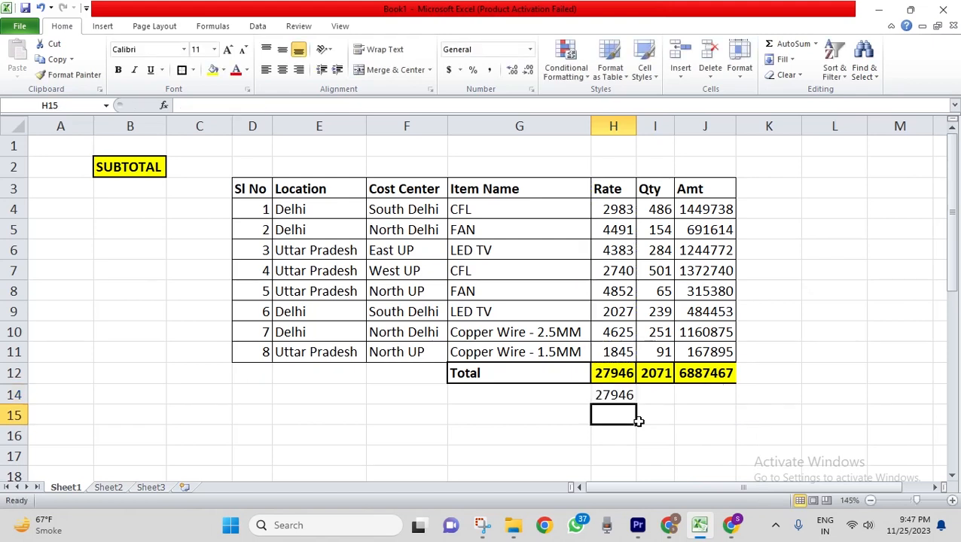
# - Compare the SUBTOTAL formulas in H12 and H14
pyautogui.press('Up')
pyautogui.press('Down')
pyautogui.press('Up')
pyautogui.press('Up')
pyautogui.press('Up')
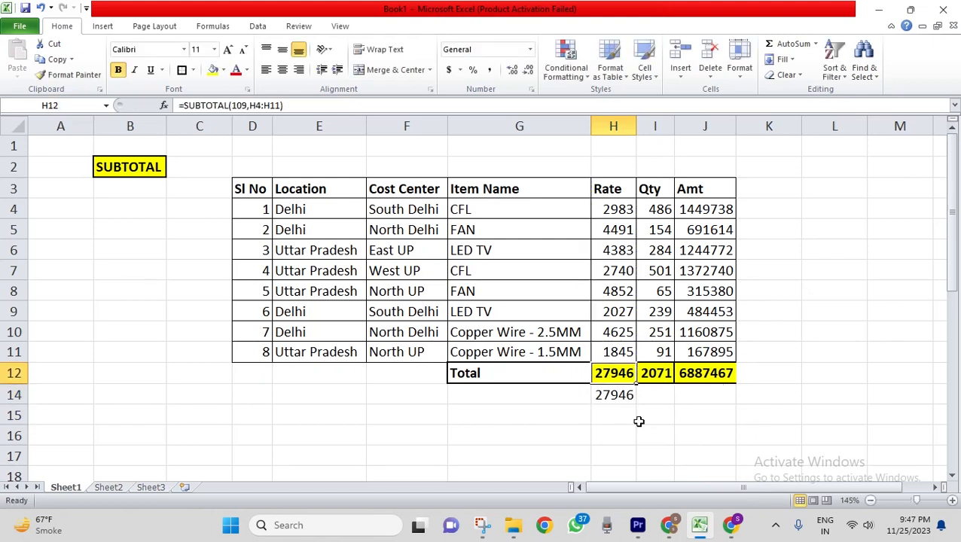
pyautogui.press('Up')
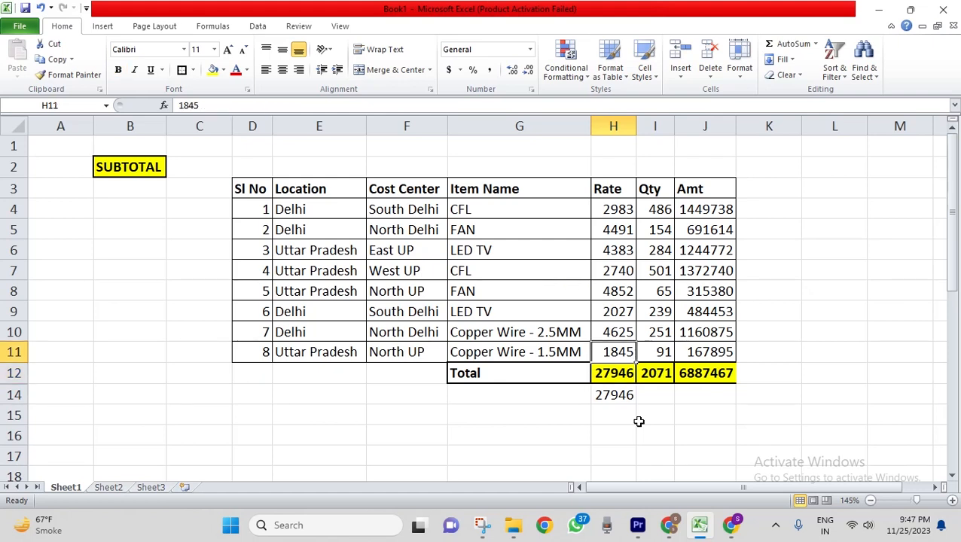
pyautogui.press('Down')
pyautogui.press('Down')
pyautogui.press('Down')
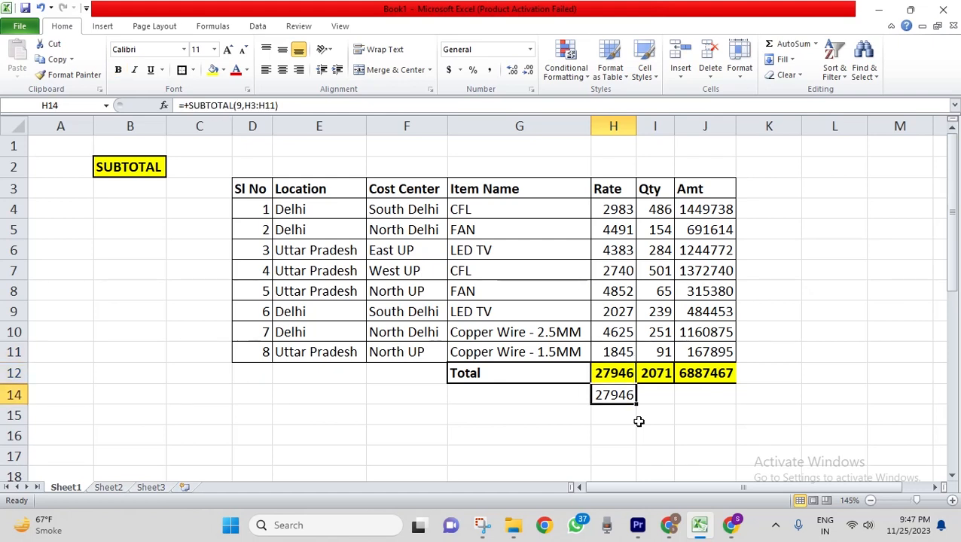
# - Label the new Rate subtotal in G14 as Subtotal = "9"
pyautogui.press('Left')
pyautogui.write('Subt')
pyautogui.press('BackSpace')
pyautogui.write('ota')
pyautogui.press('BackSpace')
pyautogui.press('BackSpace')
pyautogui.press('BackSpace')
pyautogui.write('total = ')
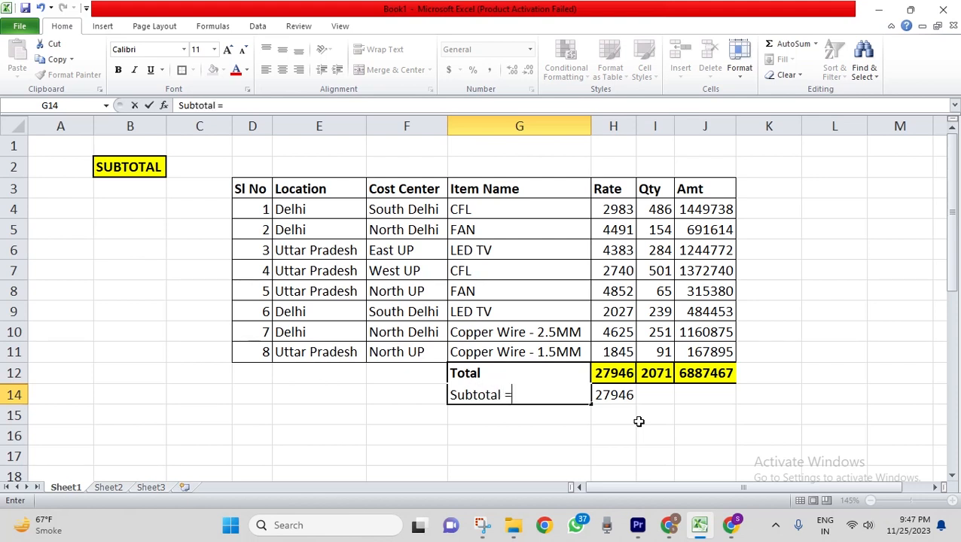
pyautogui.write('"9"')
pyautogui.press('Up')
# - Replace the Total label in G12 with Subtotal = "109"
pyautogui.write('Subs')
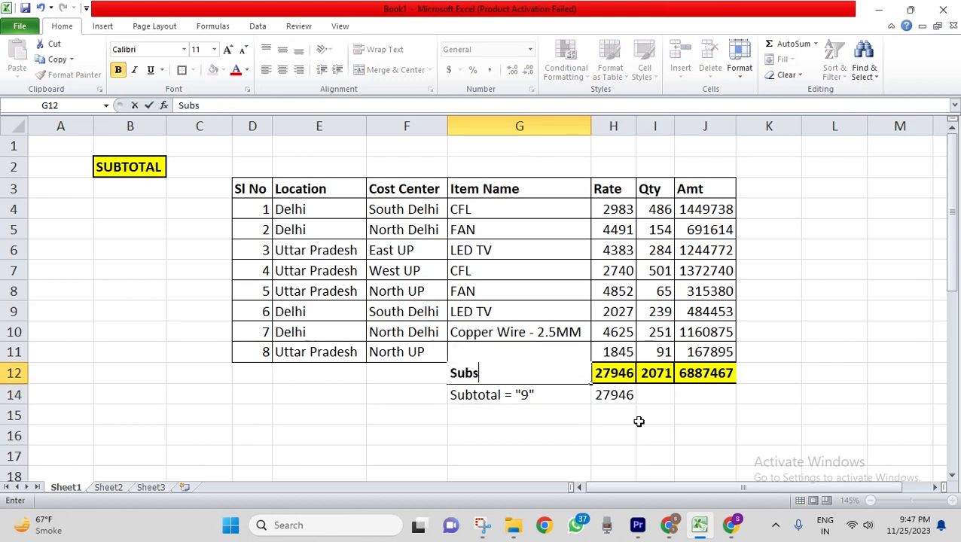
pyautogui.press('BackSpace')
pyautogui.write('total')
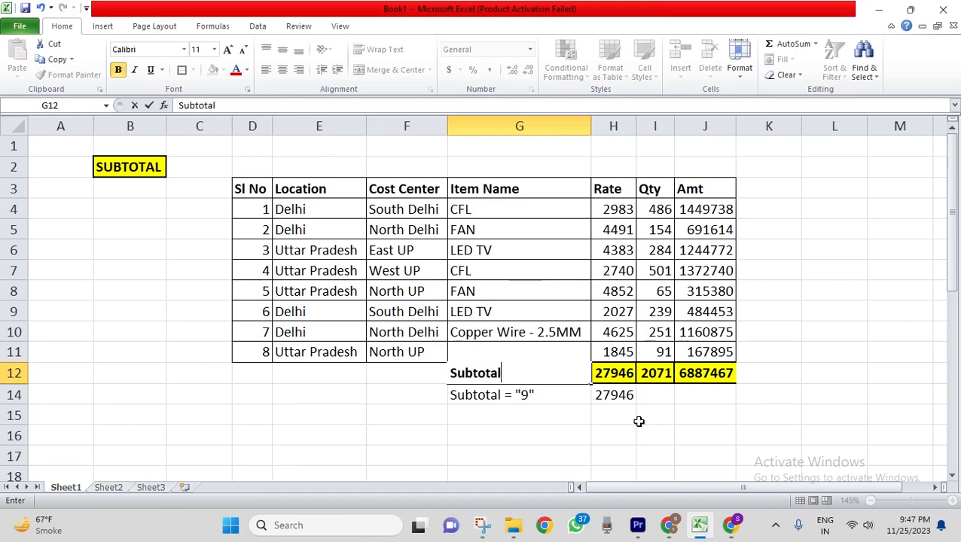
pyautogui.write(' = "109"')
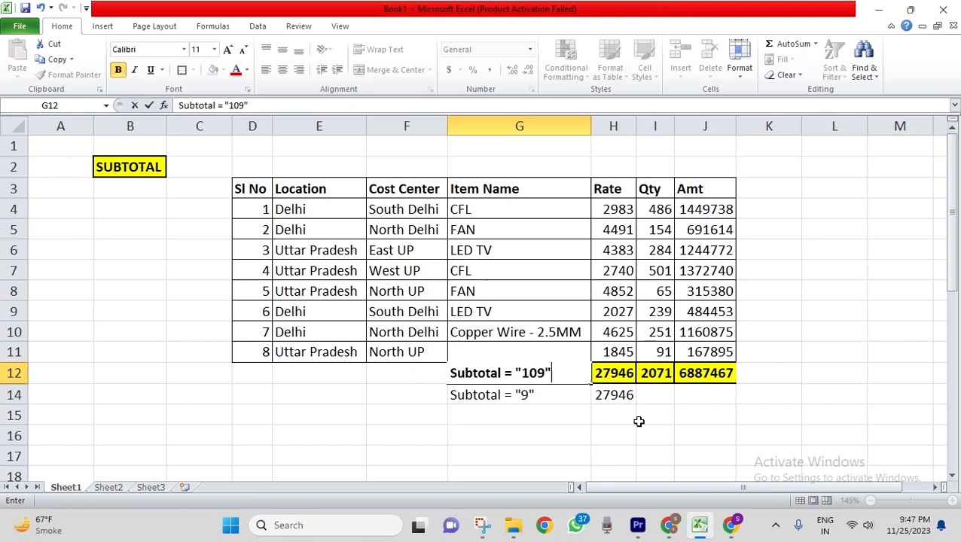
pyautogui.press('Return')
# - Check the function numbers used in the Rate subtotal formulas in H12 and H14 against their new labels
pyautogui.press('Up')
pyautogui.press('Right')
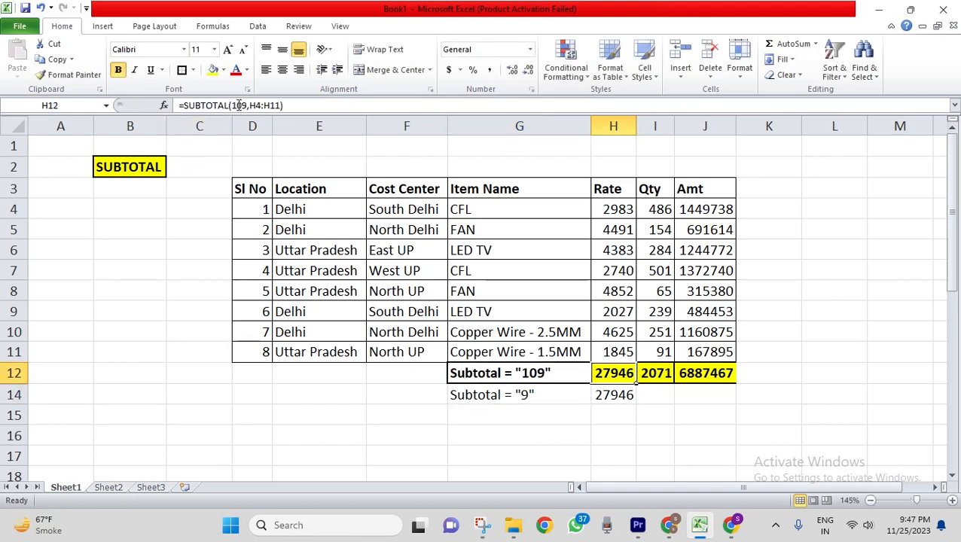
pyautogui.press('Down')
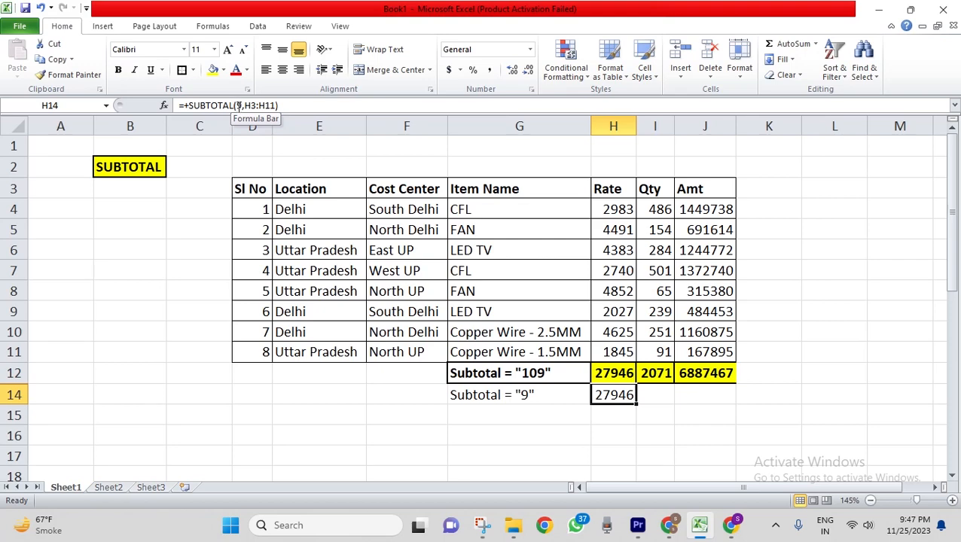
pyautogui.press('Up')
pyautogui.press('Up')
pyautogui.press('Down')
pyautogui.press('Down')
# - Apply a thick box border and bold text to G14:H14
pyautogui.press('Left')
pyautogui.press('Up')
pyautogui.press('Down')
pyautogui.hotkey('shift', 'Right')
pyautogui.hotkey('alt', 'h')
pyautogui.press('b')
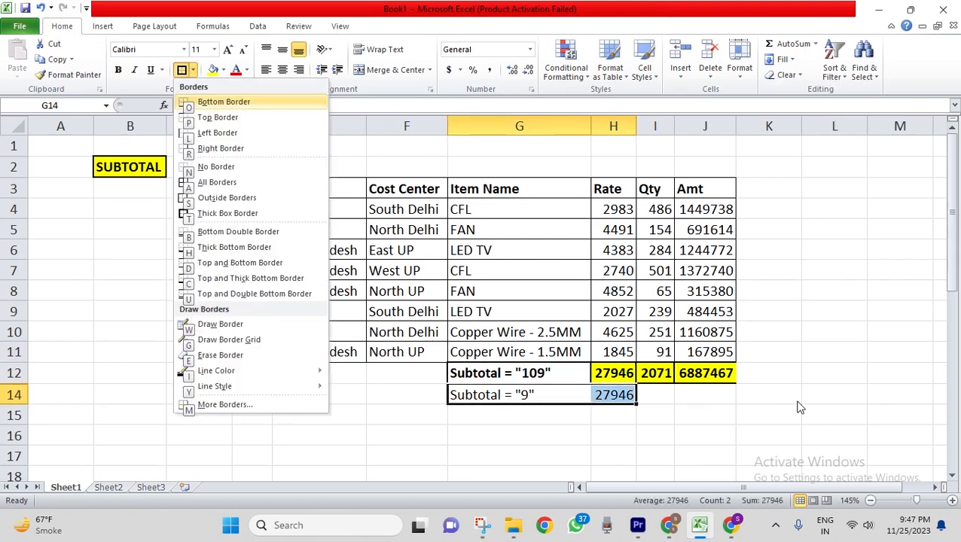
pyautogui.press('t')
pyautogui.hotkey('shift', 'Left')
pyautogui.hotkey('shift', 'Right')
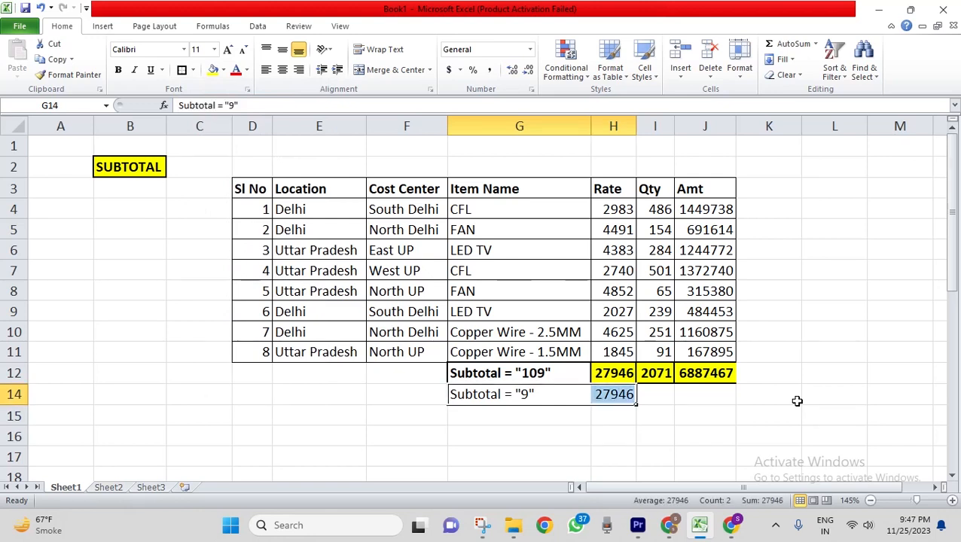
pyautogui.hotkey('ctrl', 'b')
# - Fill the function 9 Rate subtotal in H14 with standard orange
pyautogui.press('Right')
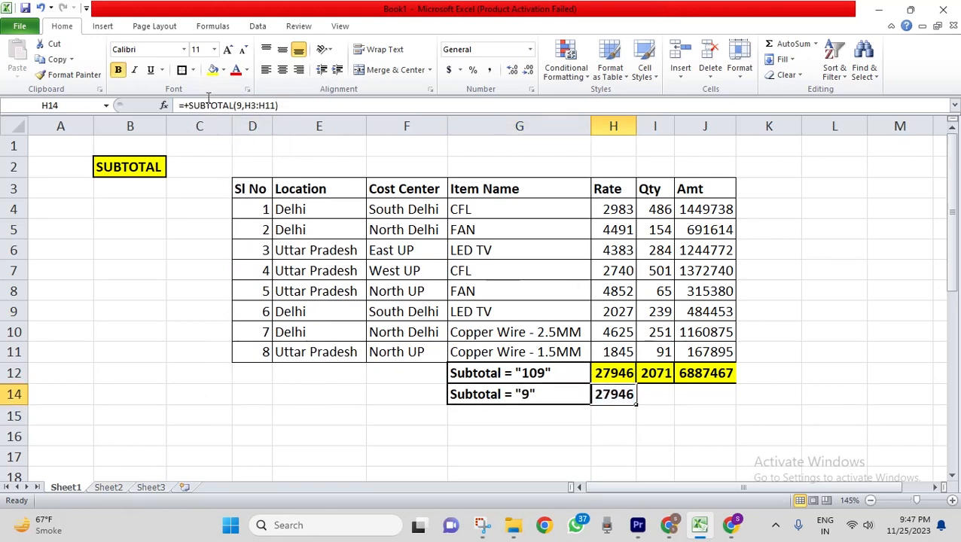
pyautogui.click(223, 70)
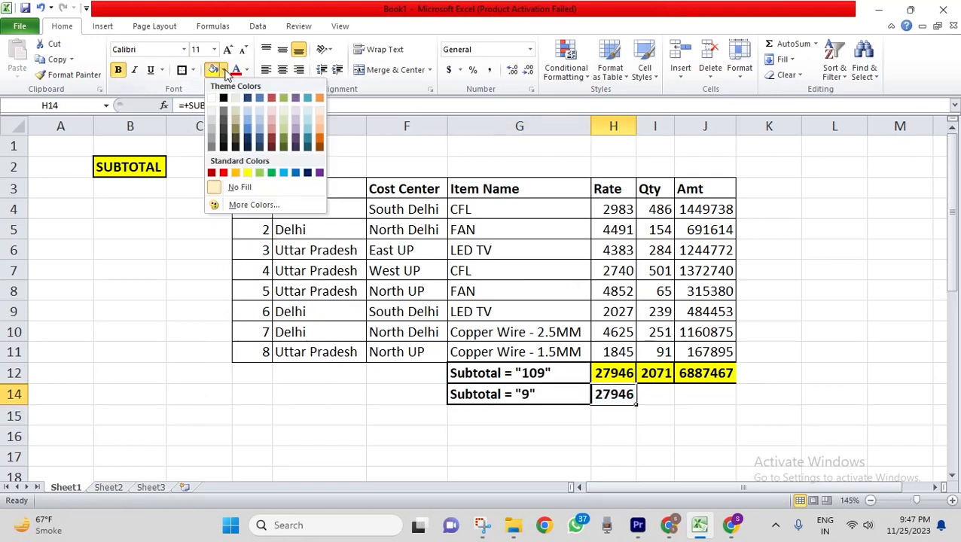
pyautogui.click(235, 172)
# - Hide row 11, the North UP Copper Wire - 1.5MM entry, and check the function 109 Rate subtotal in H12
pyautogui.click(618, 352)
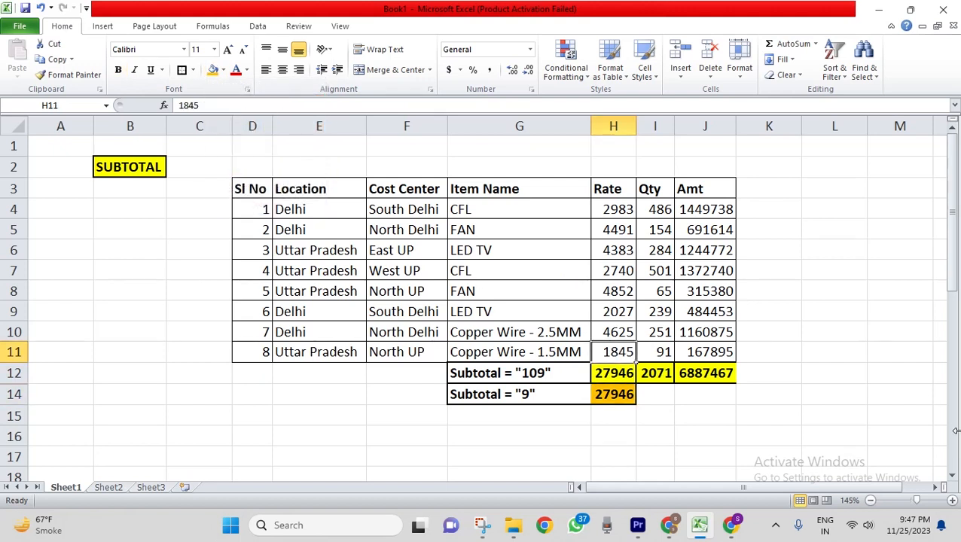
pyautogui.hotkey('ctrl', '9')
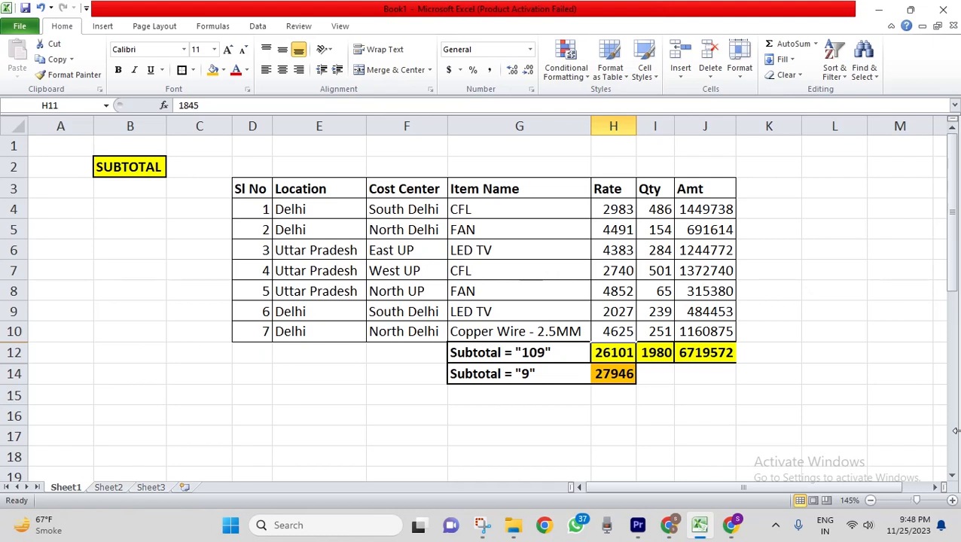
pyautogui.press('Down')
pyautogui.press('Up')
pyautogui.press('Left')
pyautogui.press('Down')
pyautogui.press('Right')
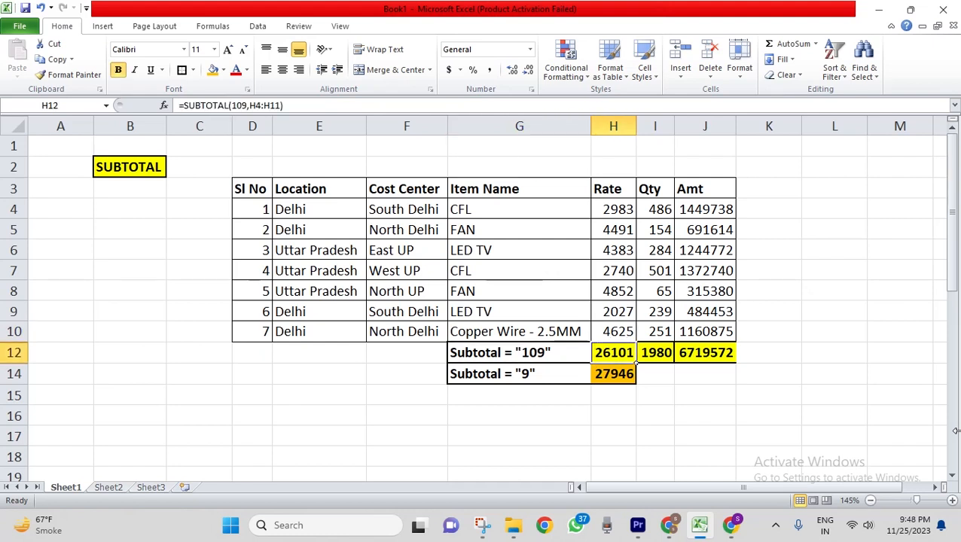
# - Select the visible Rate values H4:H10 and compare their sum with the function 109 subtotal
pyautogui.press('Up')
pyautogui.hotkey('ctrl', 'shift', 'Up')
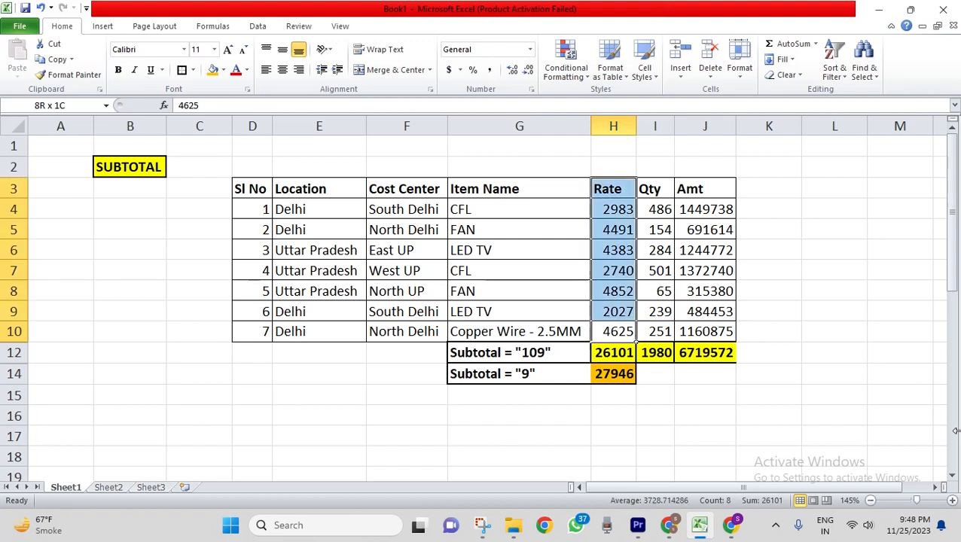
pyautogui.hotkey('shift', 'Down')
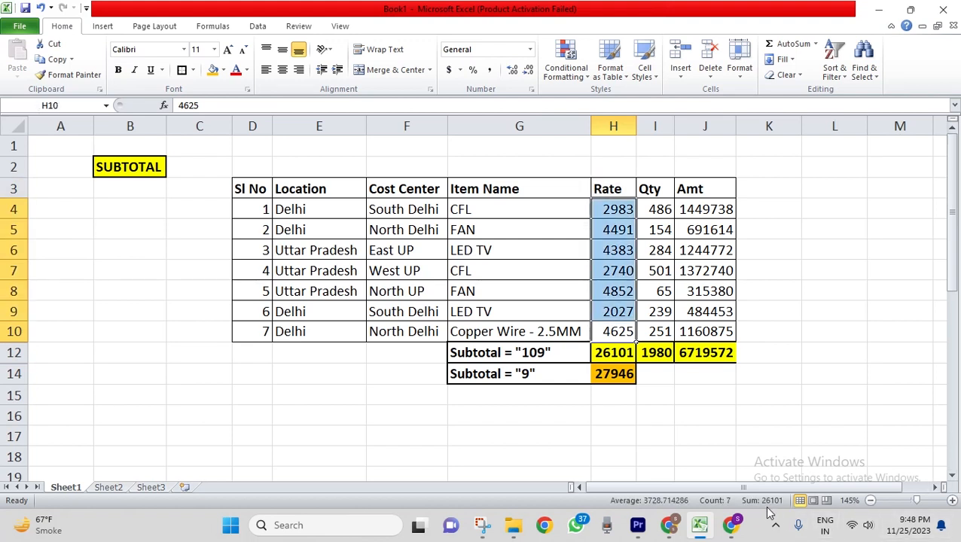
# - Inspect the function 9 subtotal in H14 and compare it with the function 109 row above
pyautogui.click(618, 373)
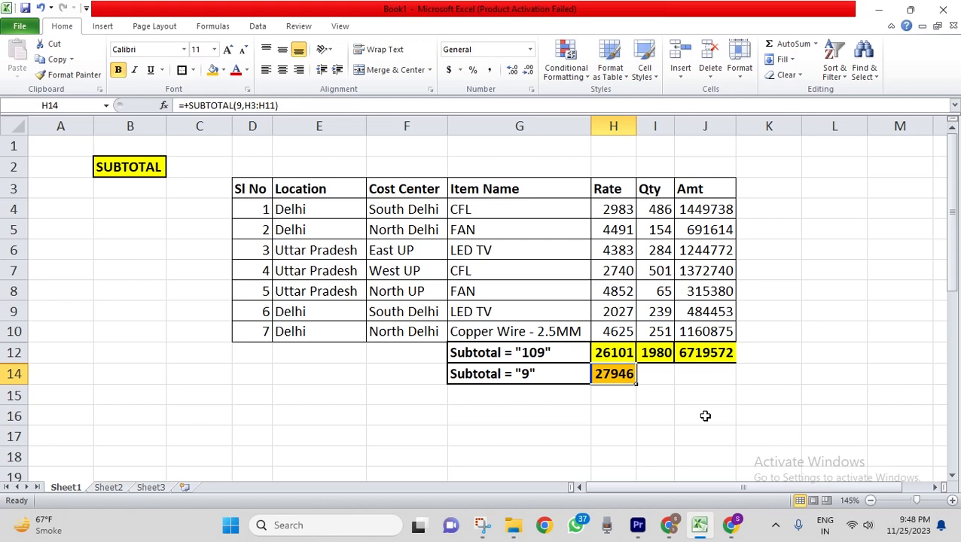
pyautogui.click(526, 376)
pyautogui.click(598, 369)
pyautogui.press('Up')
pyautogui.press('Left')
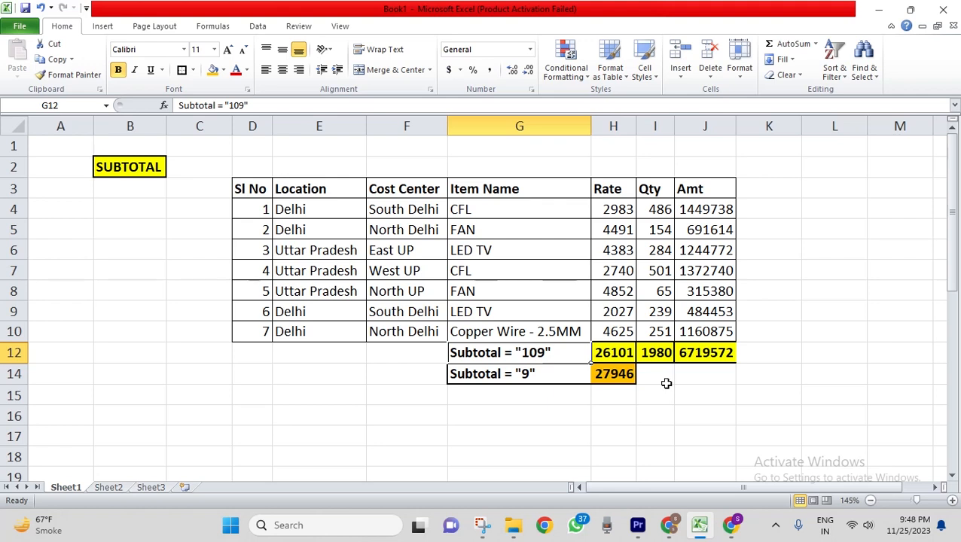
# - Start a SUBTOTAL formula in H15 and browse the function numbers from 1 - AVERAGE through 10 - VAR.S
pyautogui.press('Down')
pyautogui.press('Down')
pyautogui.press('Right')
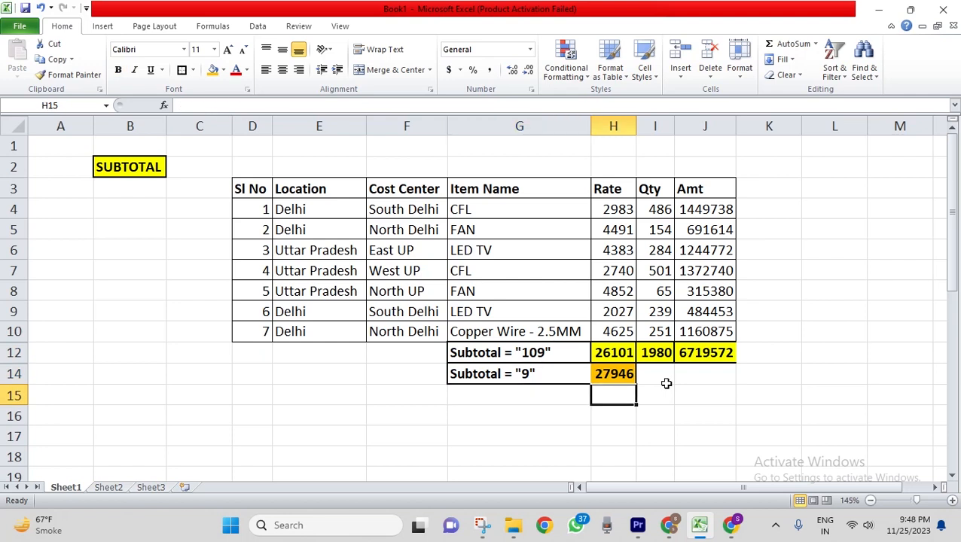
pyautogui.write('=s')
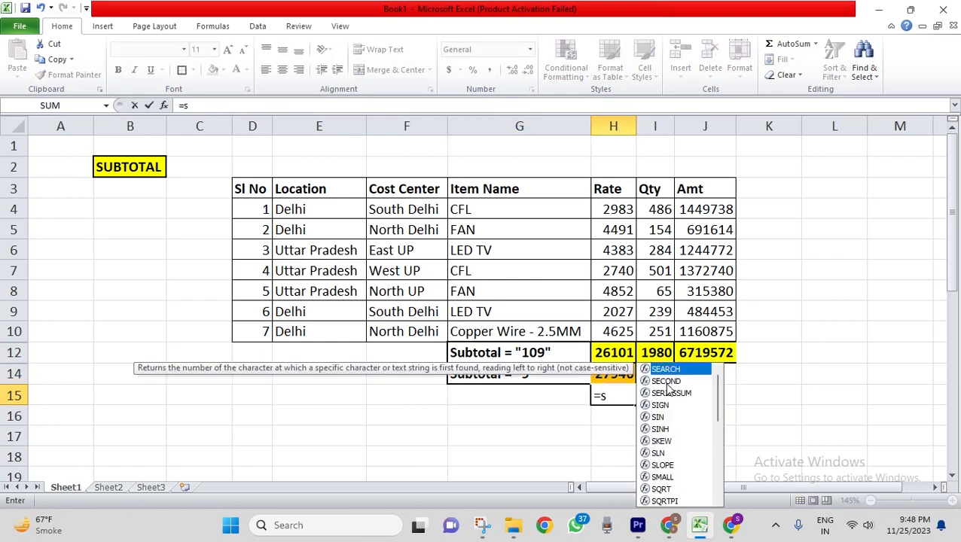
pyautogui.write('ub')
pyautogui.press('Down')
pyautogui.press('Tab')
pyautogui.press('Down')
pyautogui.press('Up')
pyautogui.press('Down')
pyautogui.press('Down')
pyautogui.press('Down')
pyautogui.press('Down')
pyautogui.press('Down')
pyautogui.press('Down')
pyautogui.press('Down')
pyautogui.press('Down')
pyautogui.press('Down')
pyautogui.press('Down')
pyautogui.press('Down')
pyautogui.press('Down')
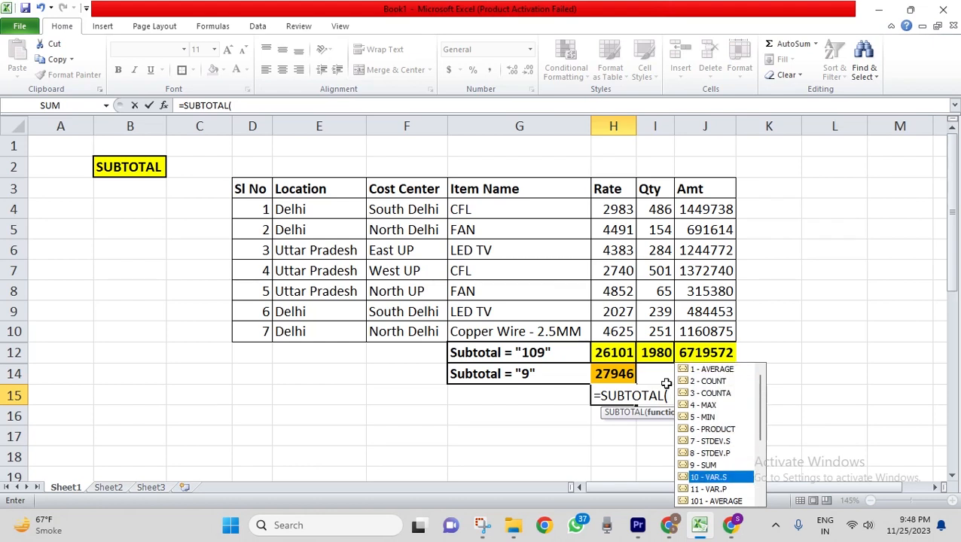
pyautogui.press('Up')
pyautogui.press('Up')
pyautogui.press('Up')
pyautogui.press('Up')
pyautogui.press('Up')
pyautogui.press('Up')
pyautogui.press('Up')
pyautogui.press('Up')
pyautogui.press('Up')
pyautogui.press('Up')
pyautogui.press('Up')
pyautogui.press('Up')
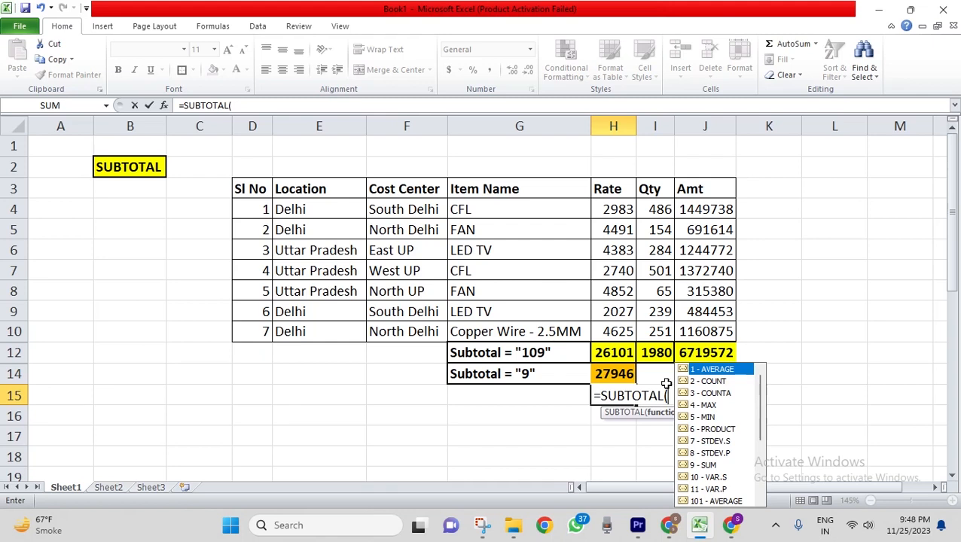
# - Review the SUBTOTAL function numbers from 1 - AVERAGE through 111 - VAR.P and discard the unfinished formula in H15
pyautogui.press('Down')
pyautogui.press('Down')
pyautogui.press('Down')
pyautogui.press('Down')
pyautogui.press('Down')
pyautogui.press('Down')
pyautogui.press('Down')
pyautogui.press('Down')
pyautogui.press('Down')
pyautogui.press('Down')
pyautogui.press('Down')
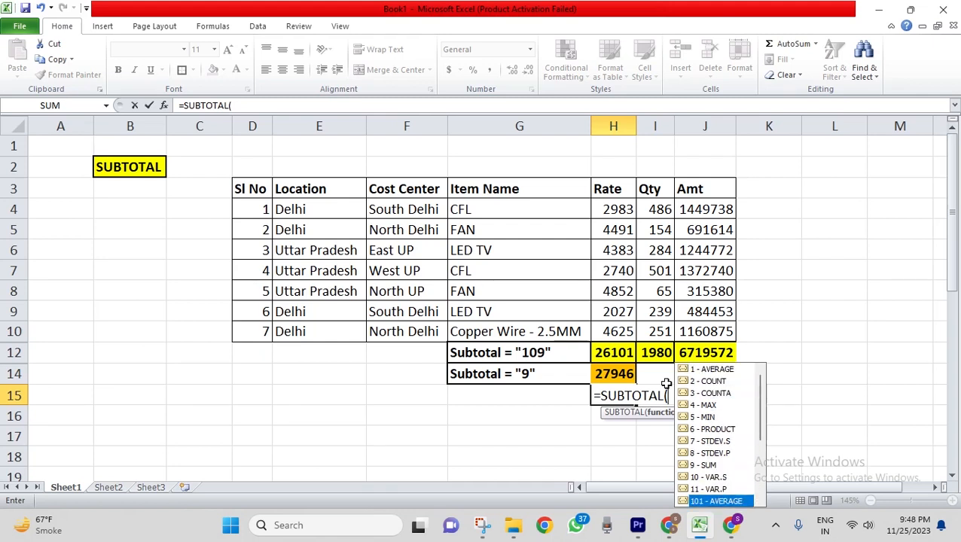
pyautogui.press('Down')
pyautogui.press('Down')
pyautogui.press('Down')
pyautogui.press('Down')
pyautogui.press('Down')
pyautogui.press('Down')
pyautogui.press('Down')
pyautogui.press('Down')
pyautogui.press('Down')
pyautogui.press('Down')
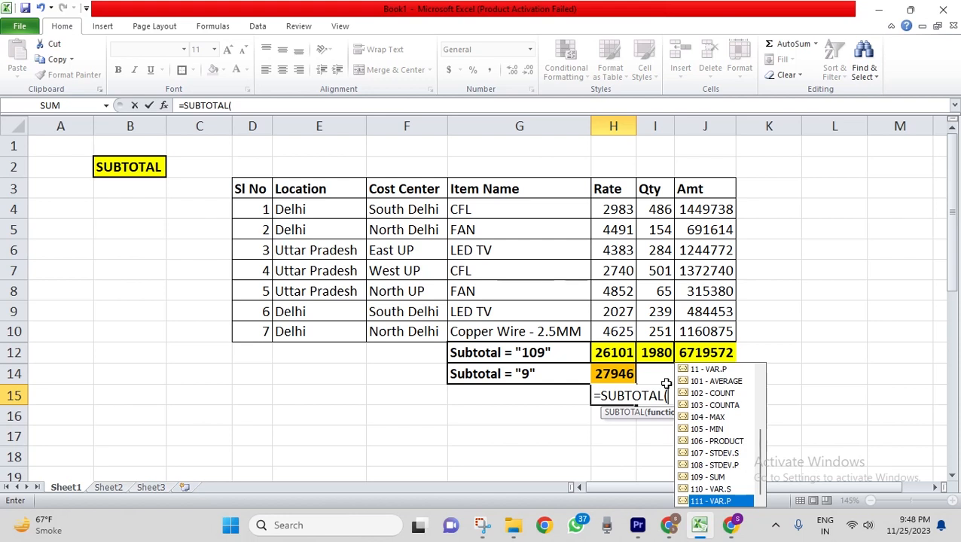
pyautogui.press('Escape')
pyautogui.press('Escape')
pyautogui.press('Up')
pyautogui.press('Up')
pyautogui.press('Up')
pyautogui.press('Up')
pyautogui.press('Up')
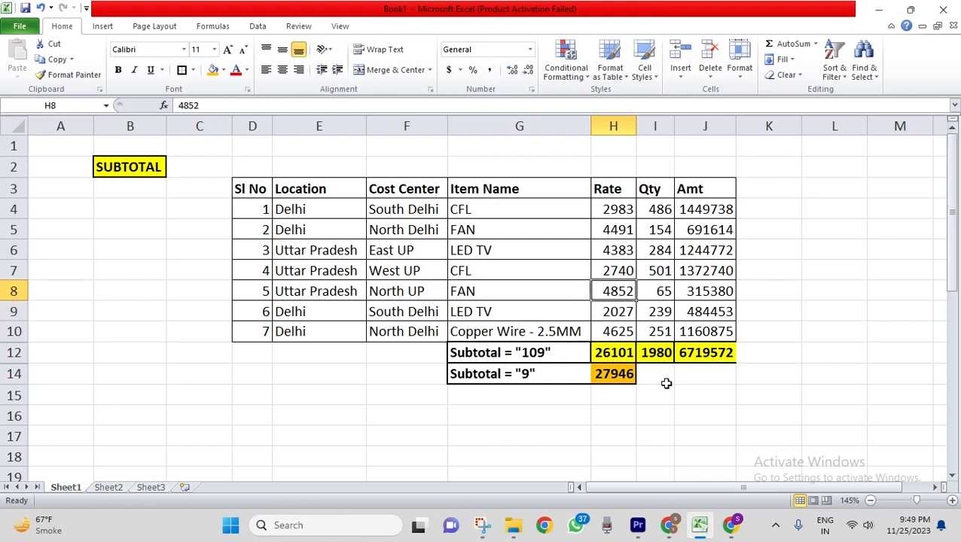